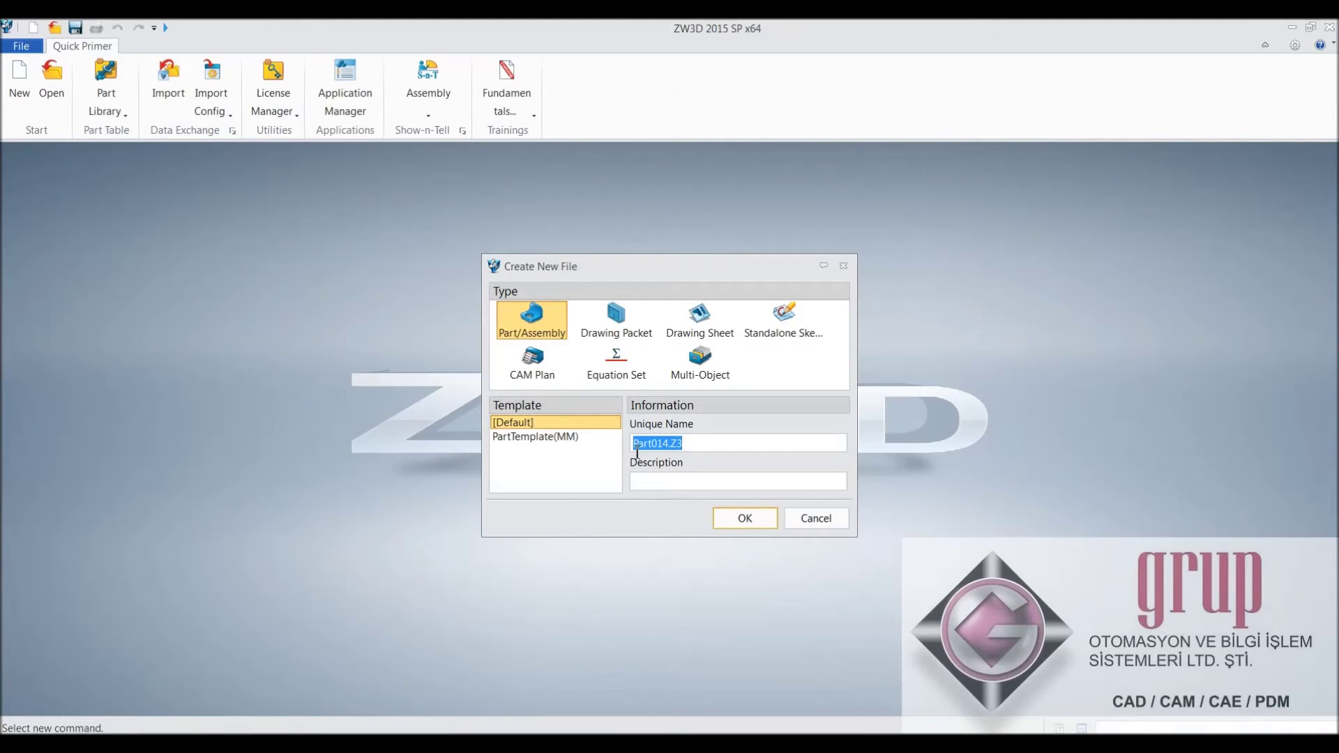
Create a new Part/Assembly file with the unique name M10 Bolt.
type("M10 Bolt")
left_click(760, 516)
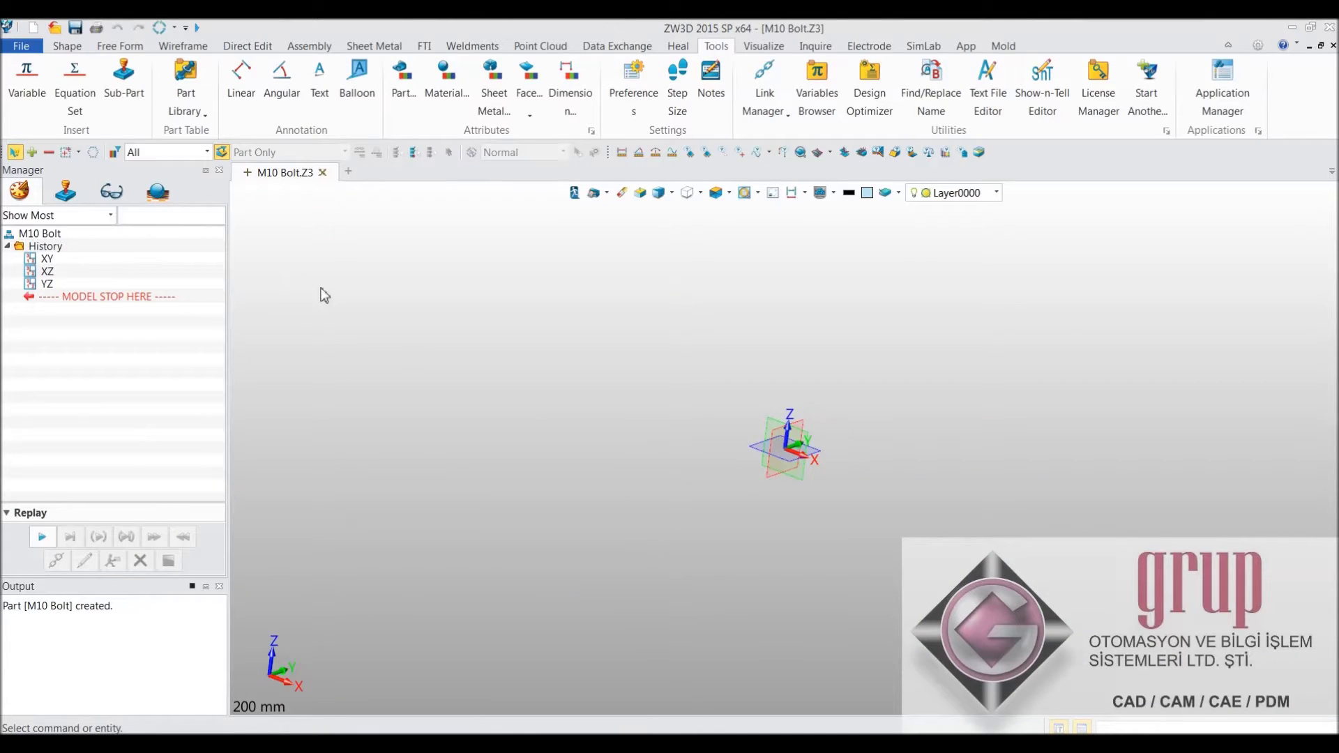
Define the part variables D = 16 and K = 10.
left_click(32, 82)
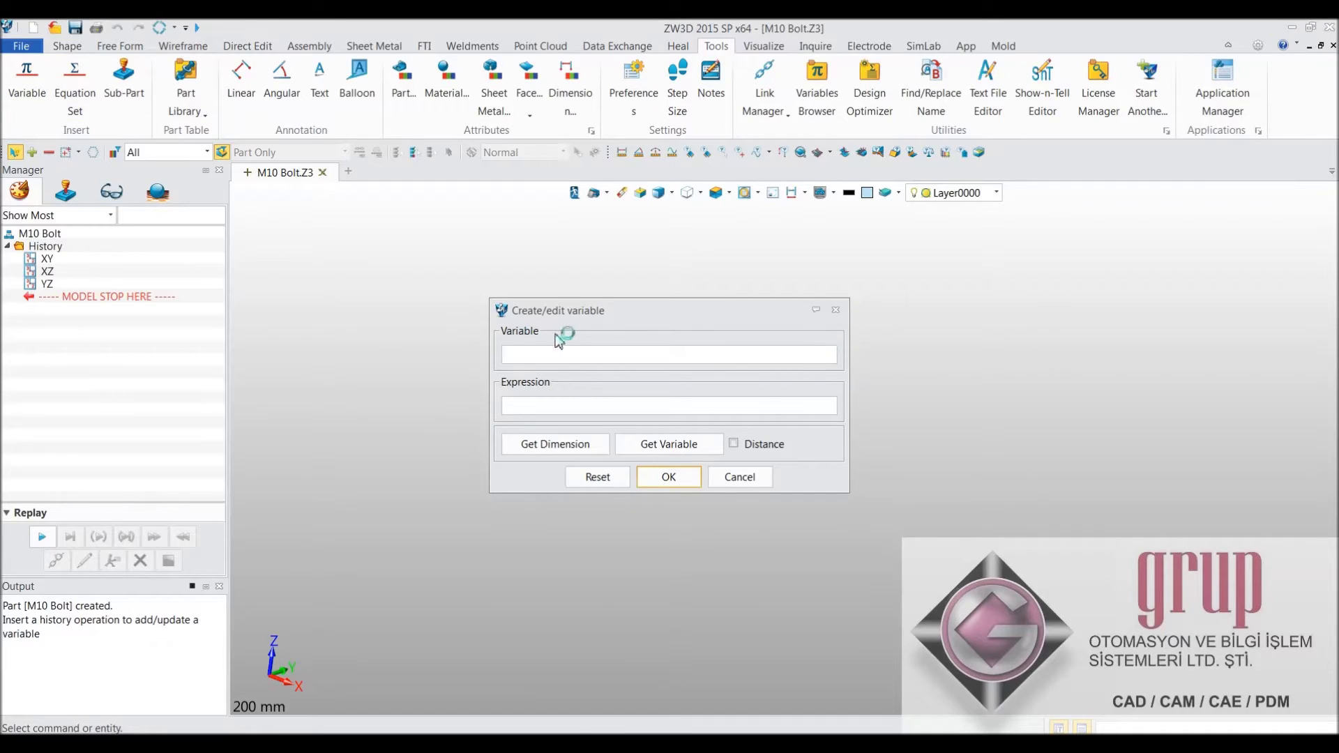
key("Caps_Lock")
type("D")
left_click(568, 409)
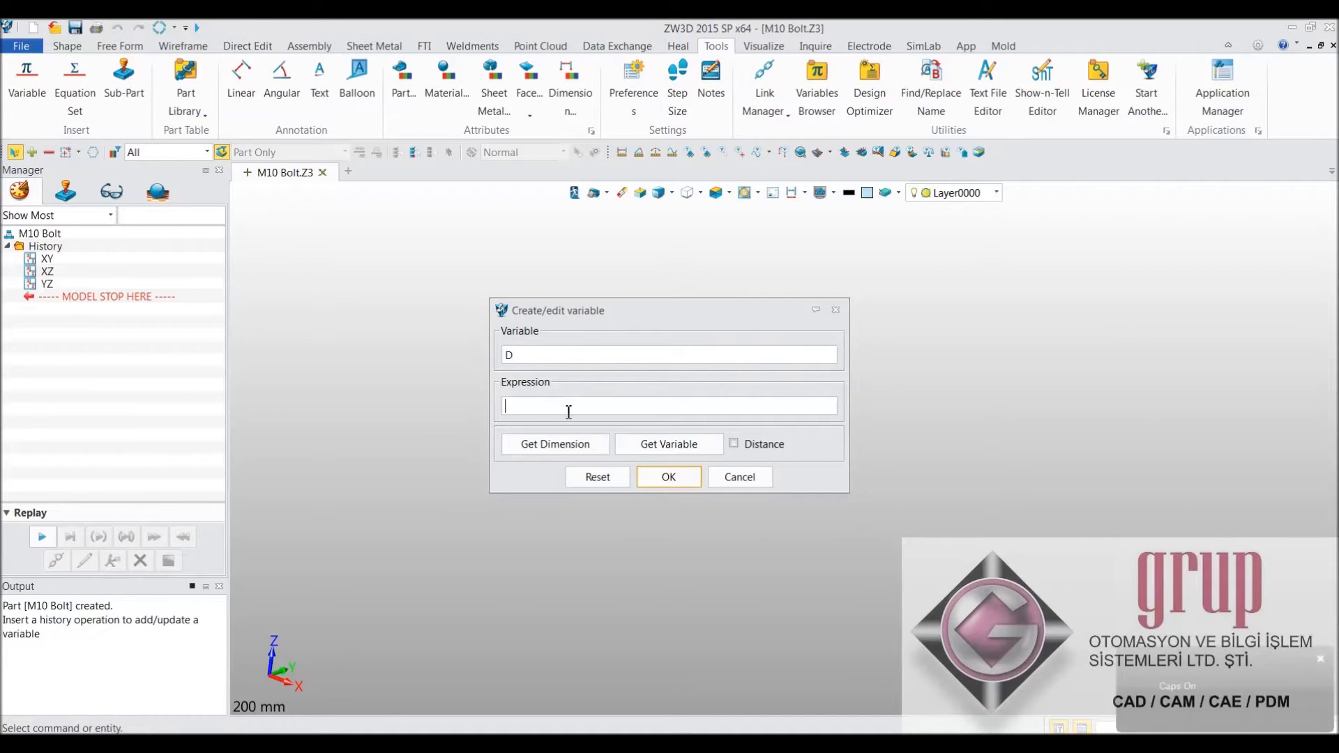
type("16")
left_click(651, 480)
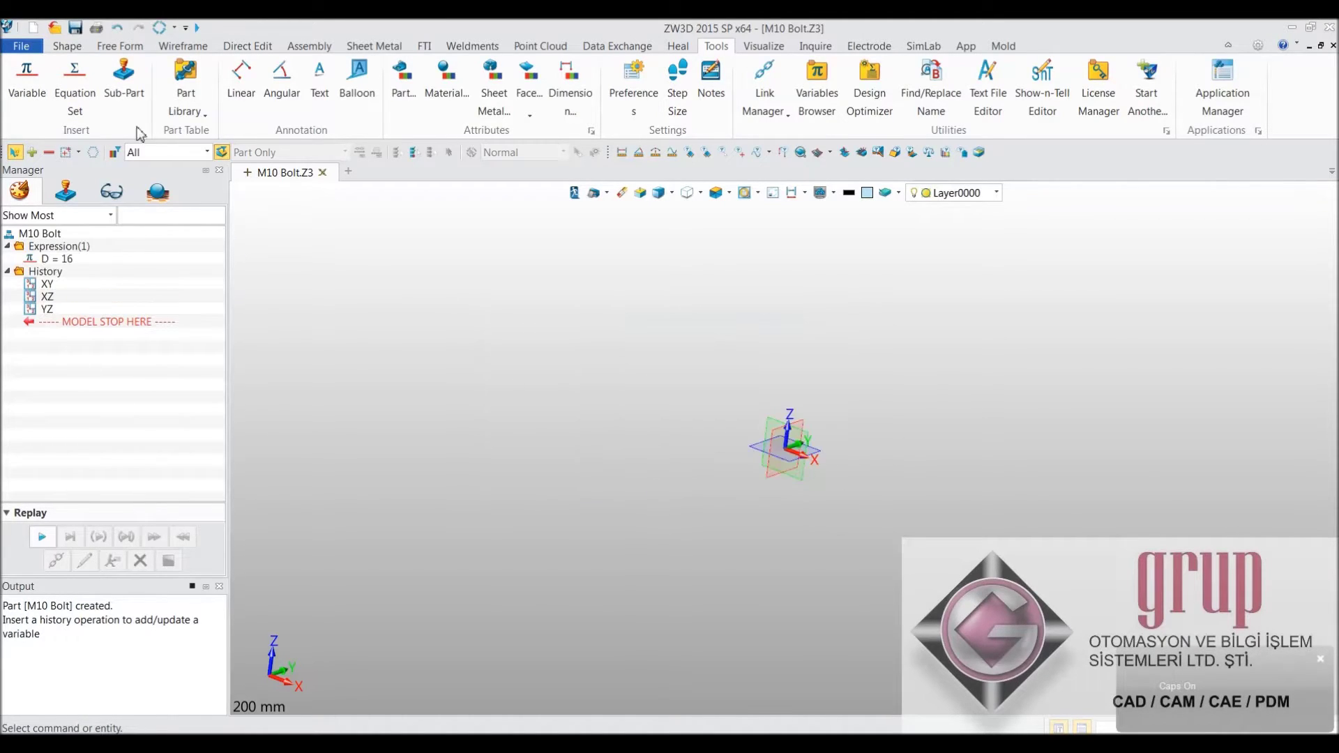
left_click(27, 80)
type("K")
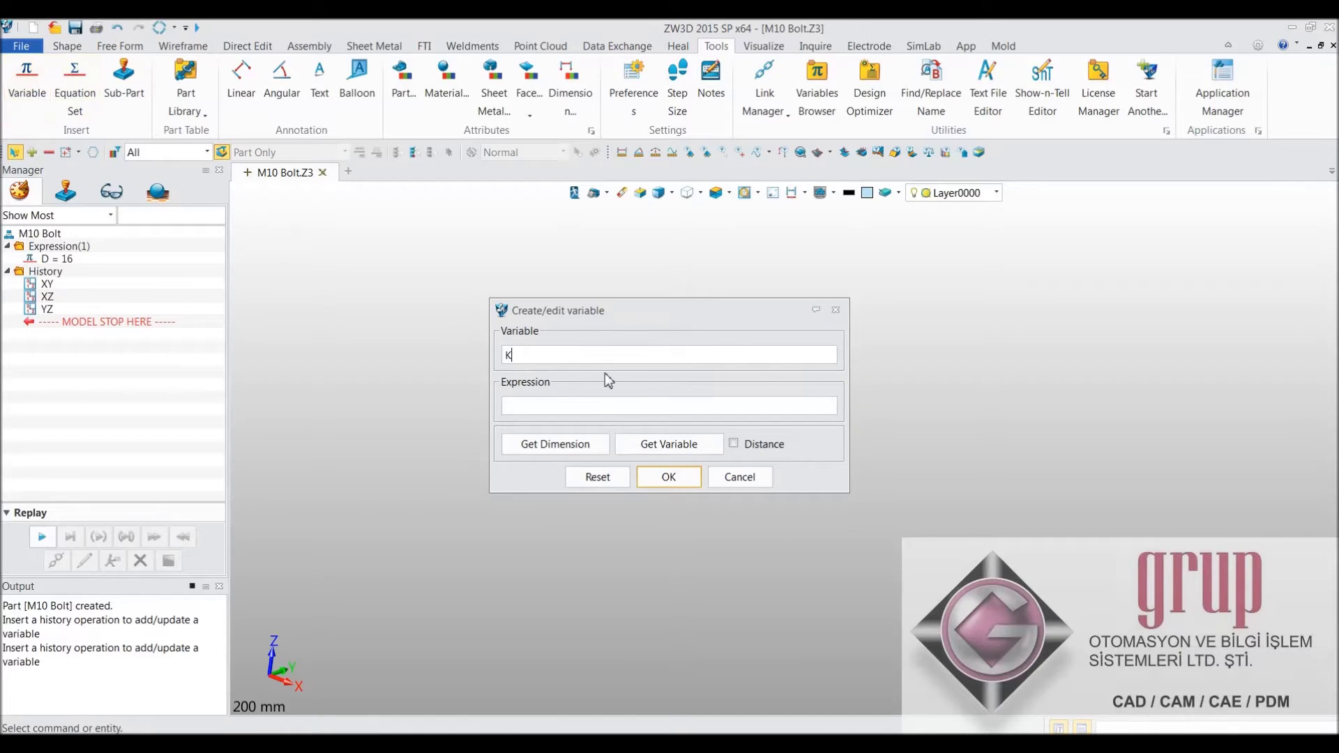
left_click(667, 476)
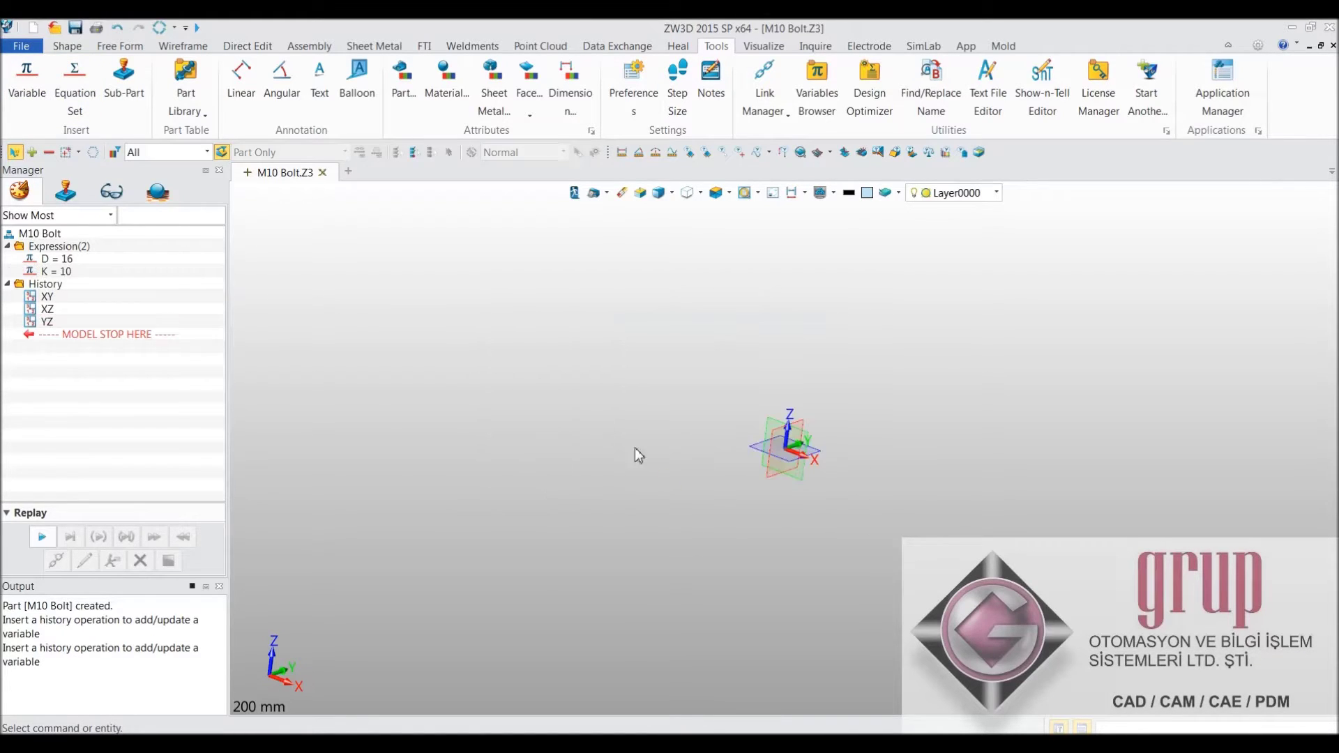
Define the part variables L = 20 and d = 10.
left_click(26, 80)
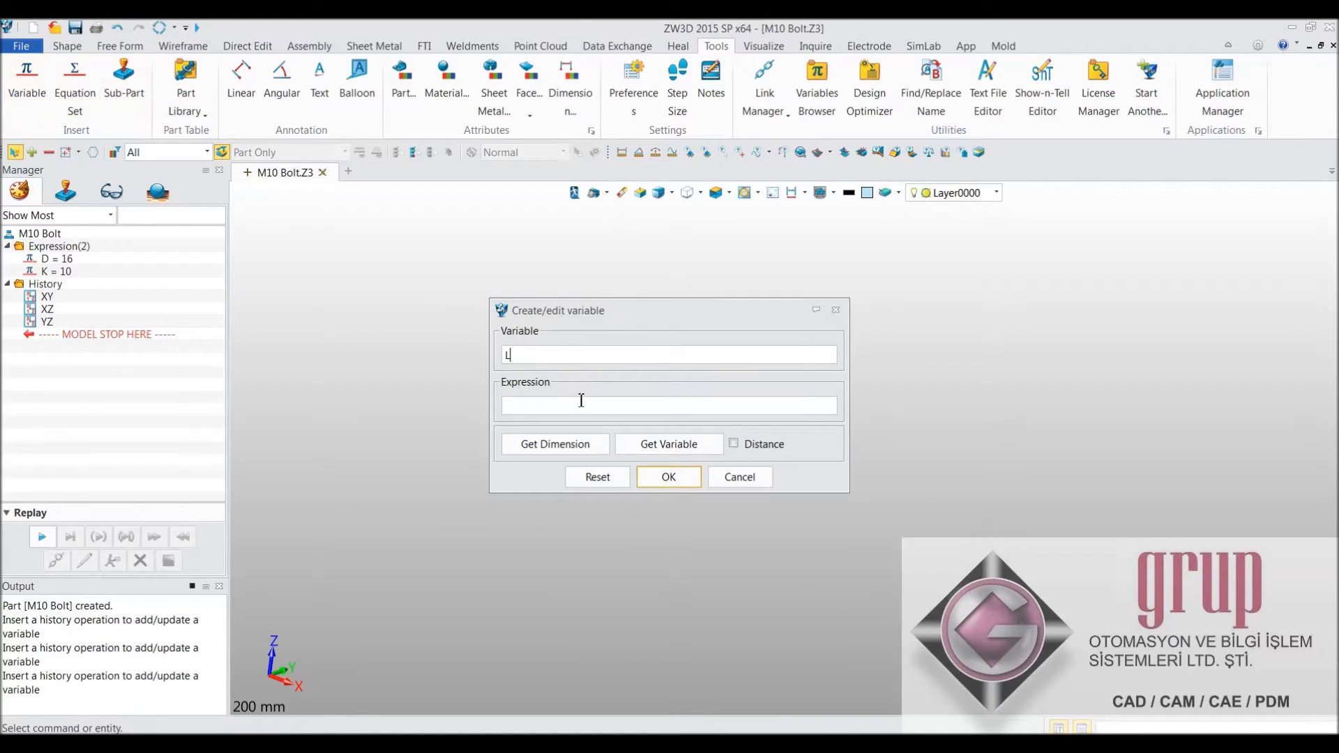
type("10")
left_click_drag(584, 405, 470, 399)
type("20")
left_click(651, 476)
left_click(26, 80)
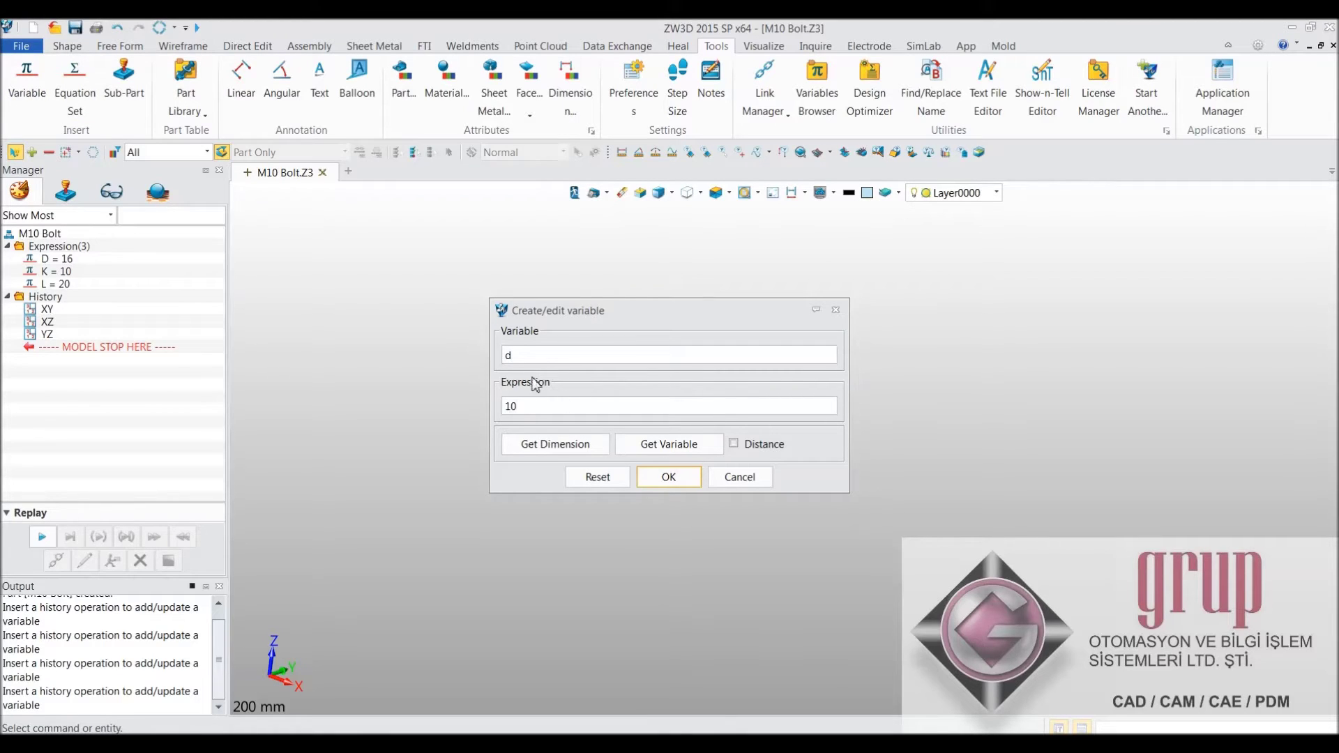
left_click(667, 477)
left_click(65, 49)
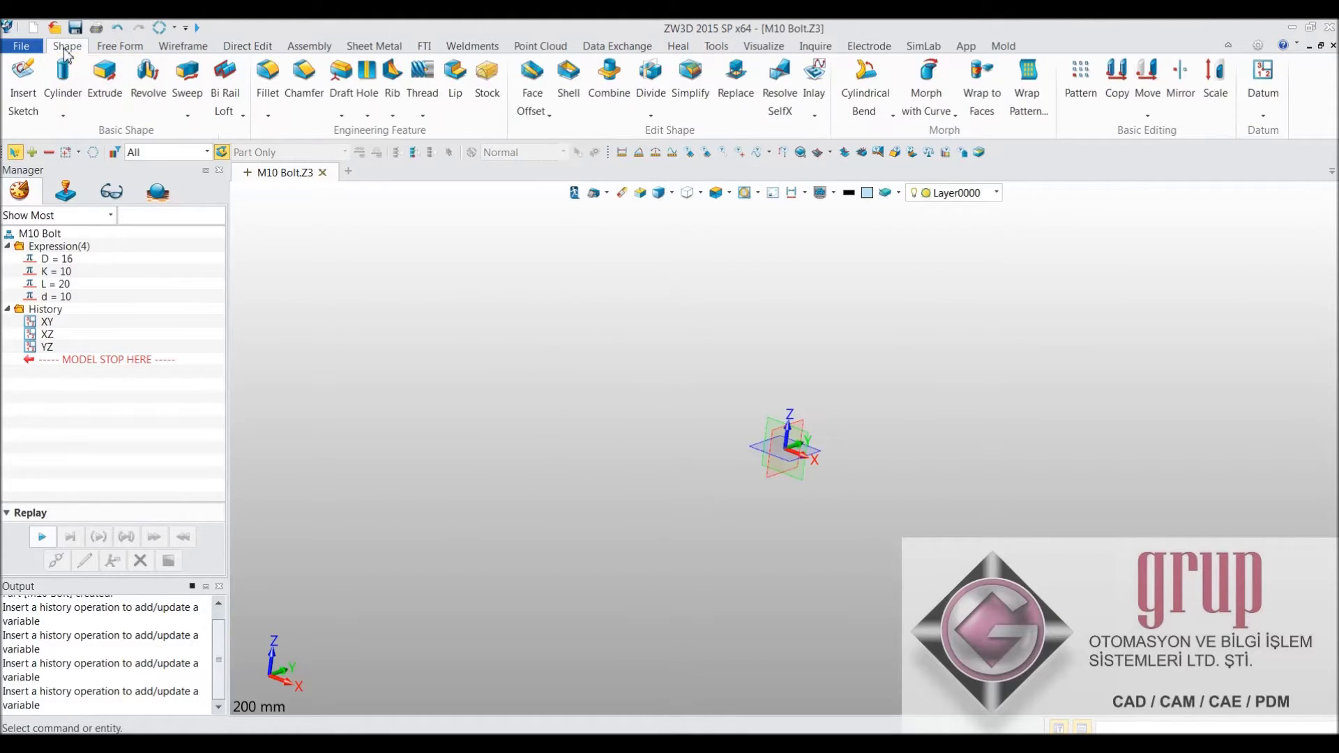
Create the head cylinder centred at 0,0,0 with diameter D and length K.
left_click(64, 78)
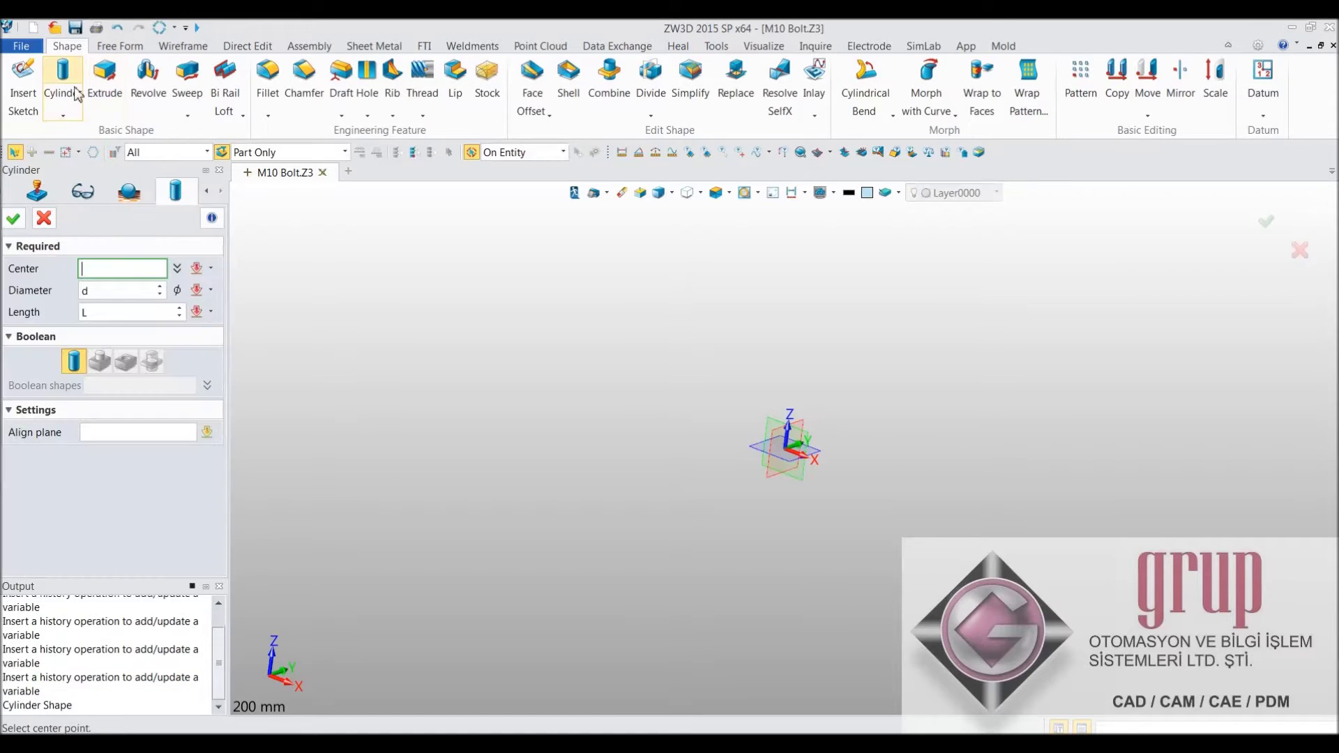
left_click(788, 452)
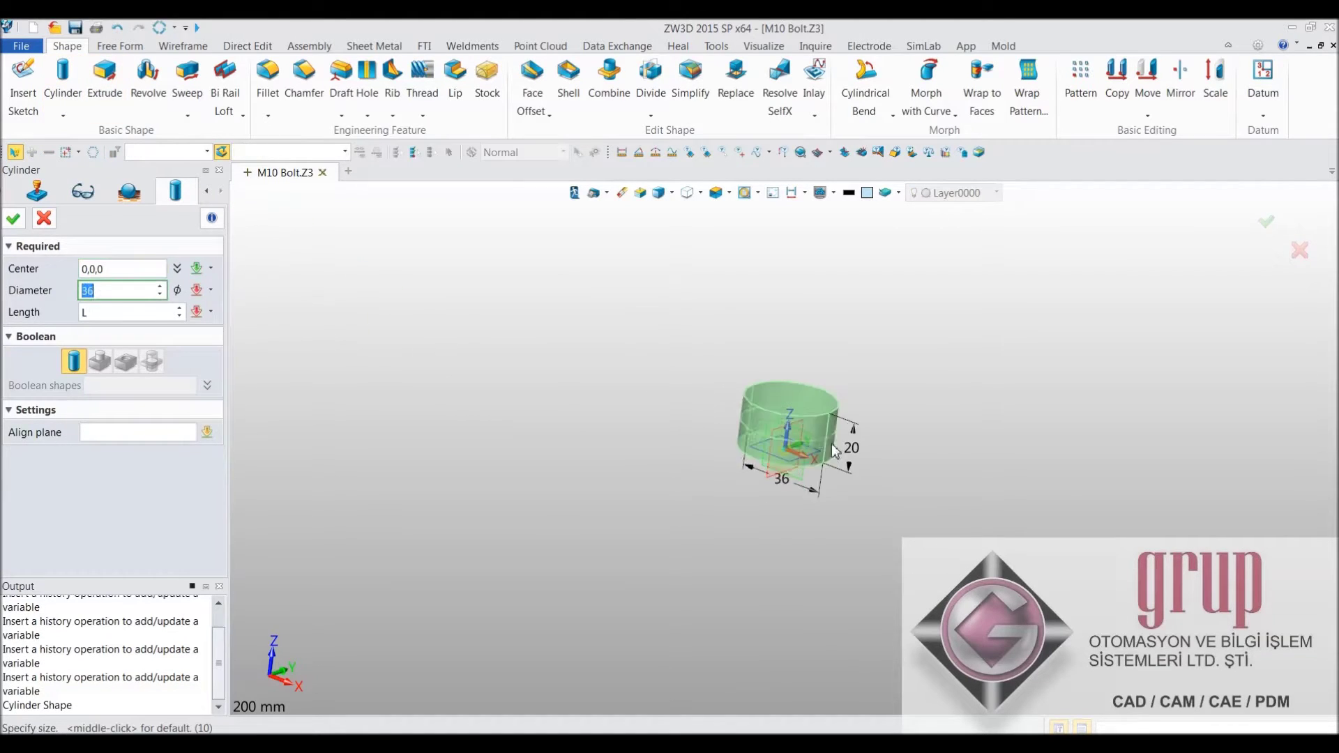
left_click(852, 436)
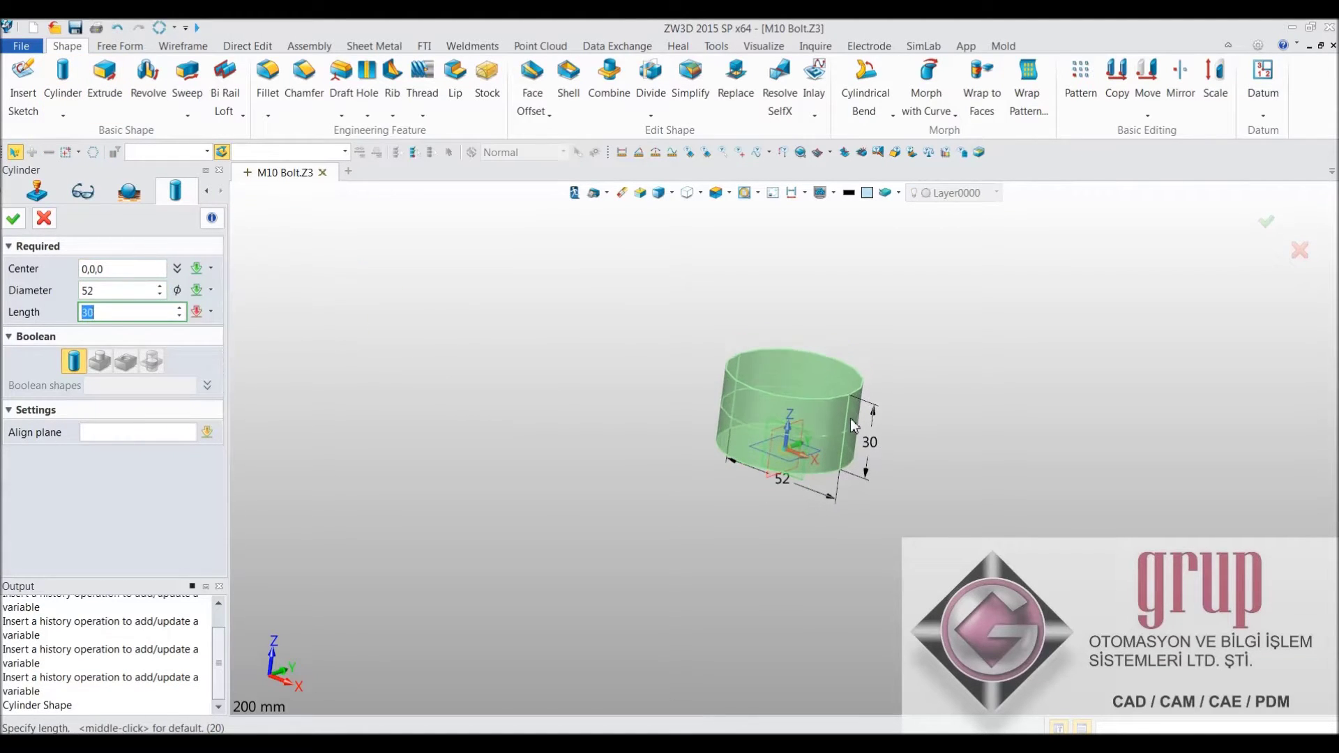
left_click(95, 290)
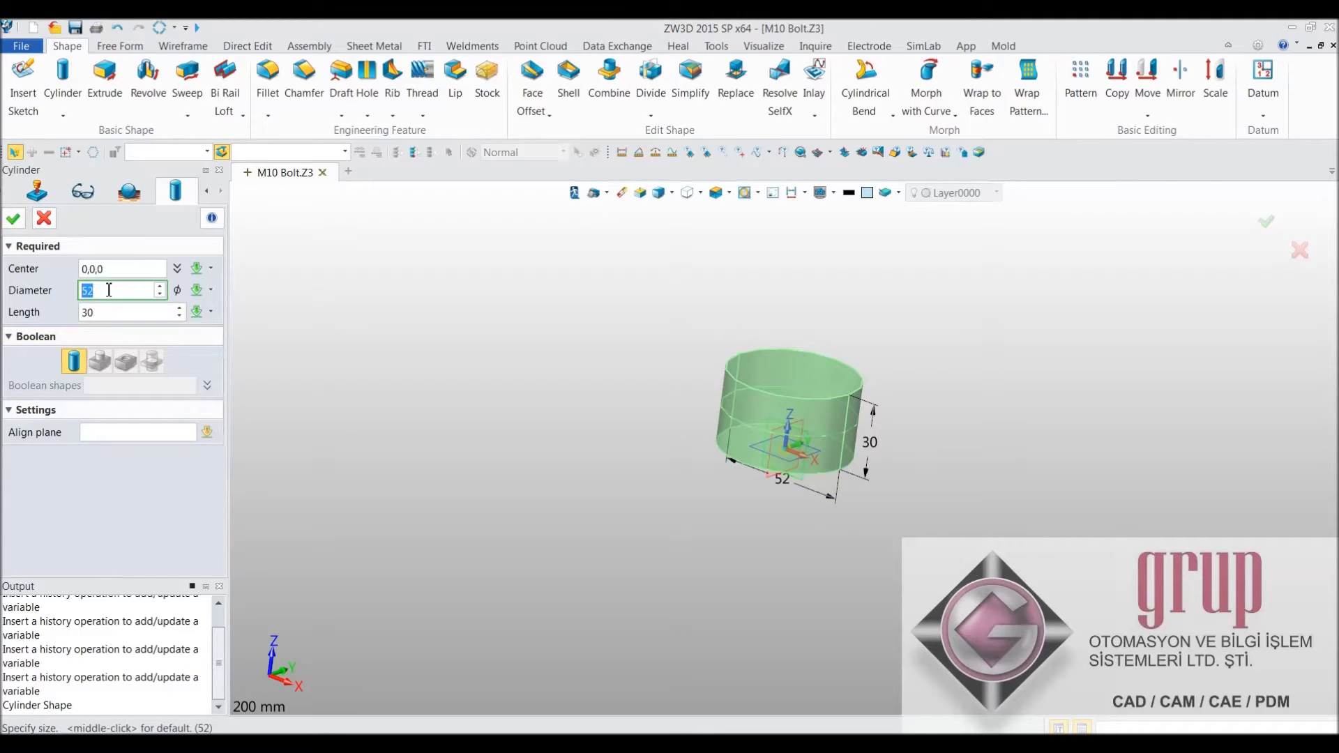
type("D")
key("Tab")
type("K")
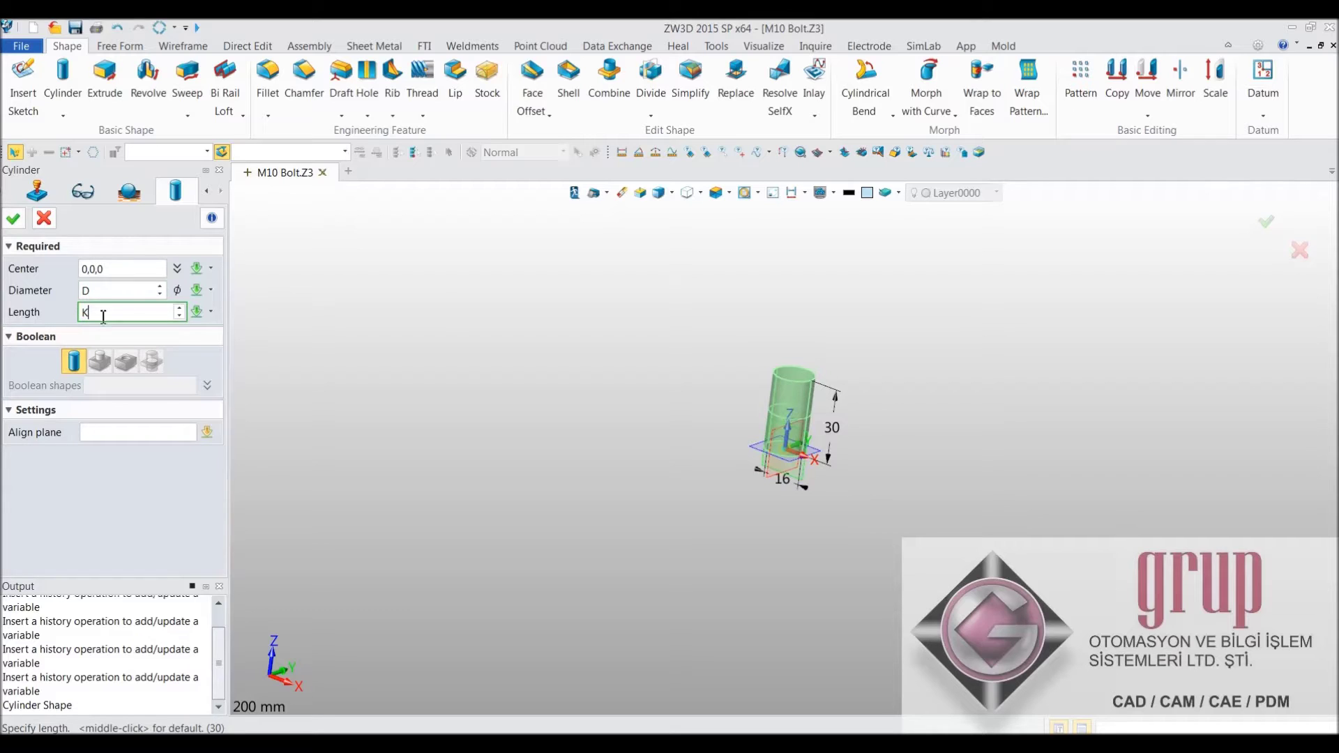
key("Return")
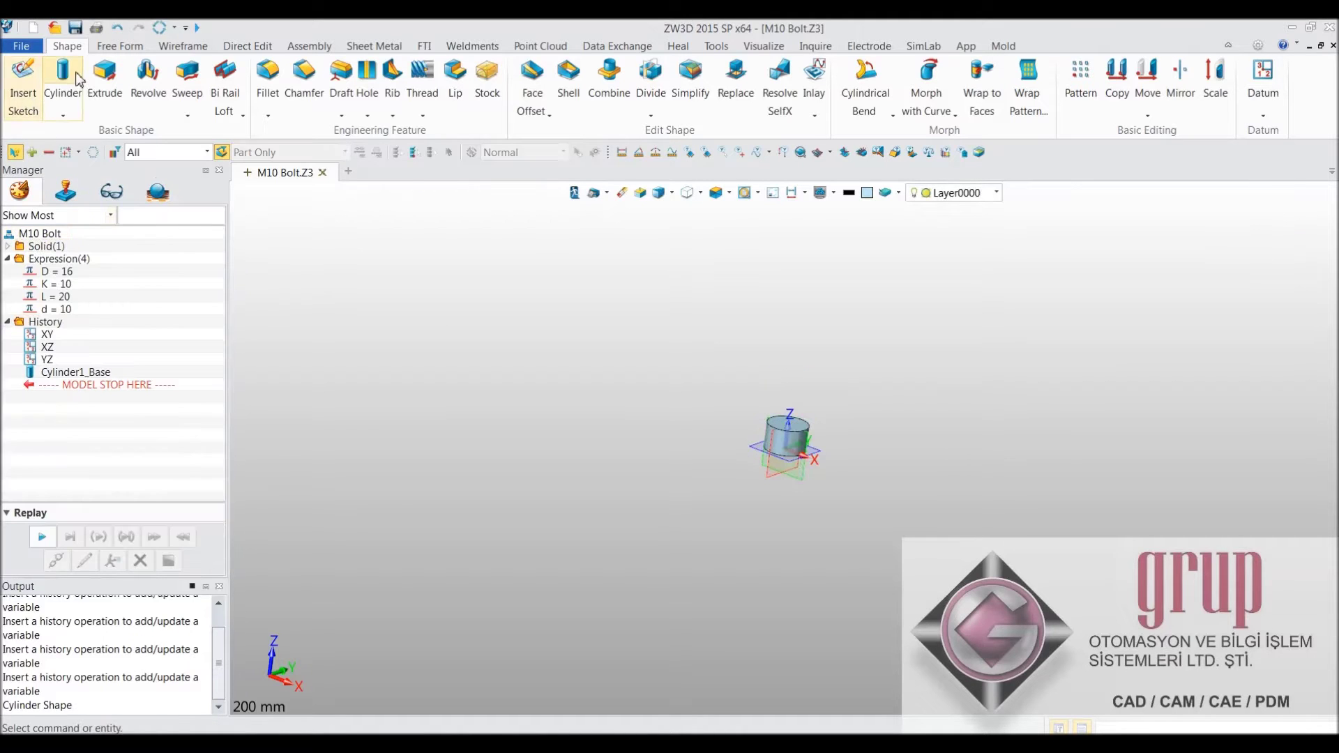
Add a shank cylinder of diameter d centred on the head's bottom face.
left_click(62, 73)
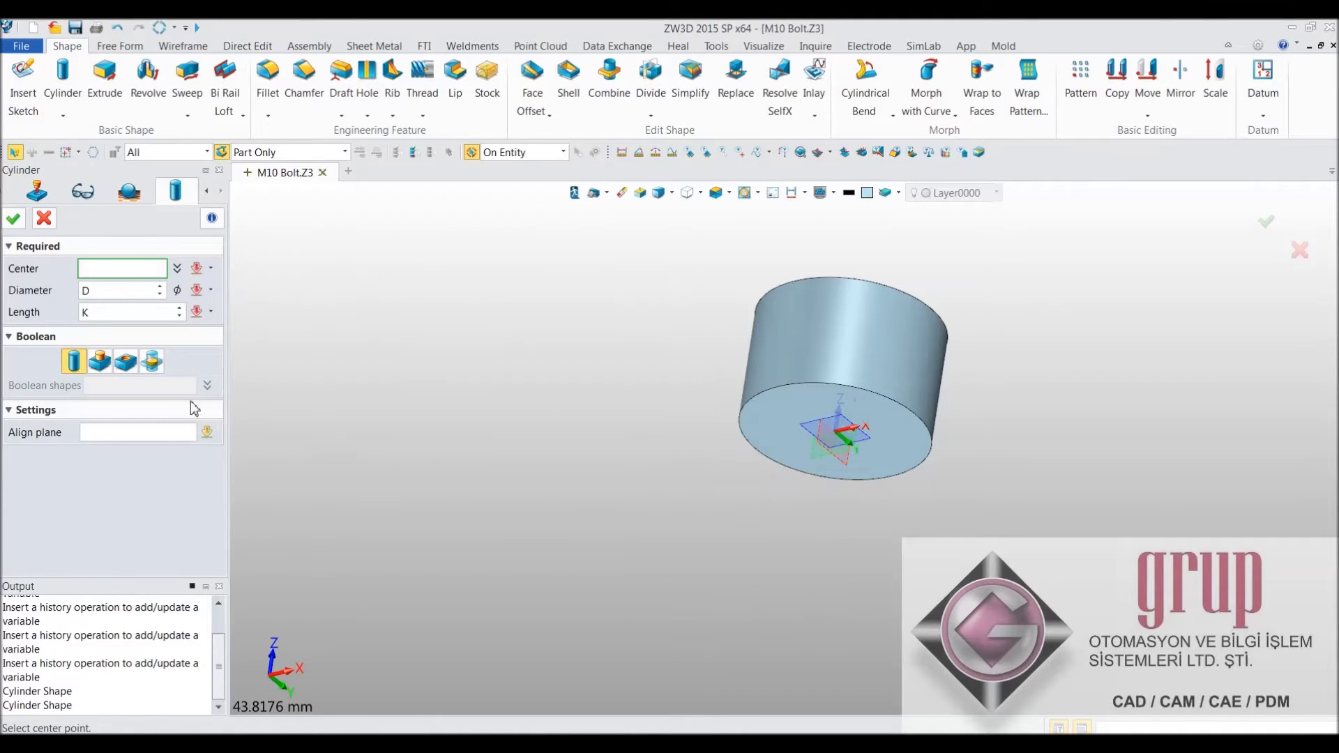
left_click(841, 438)
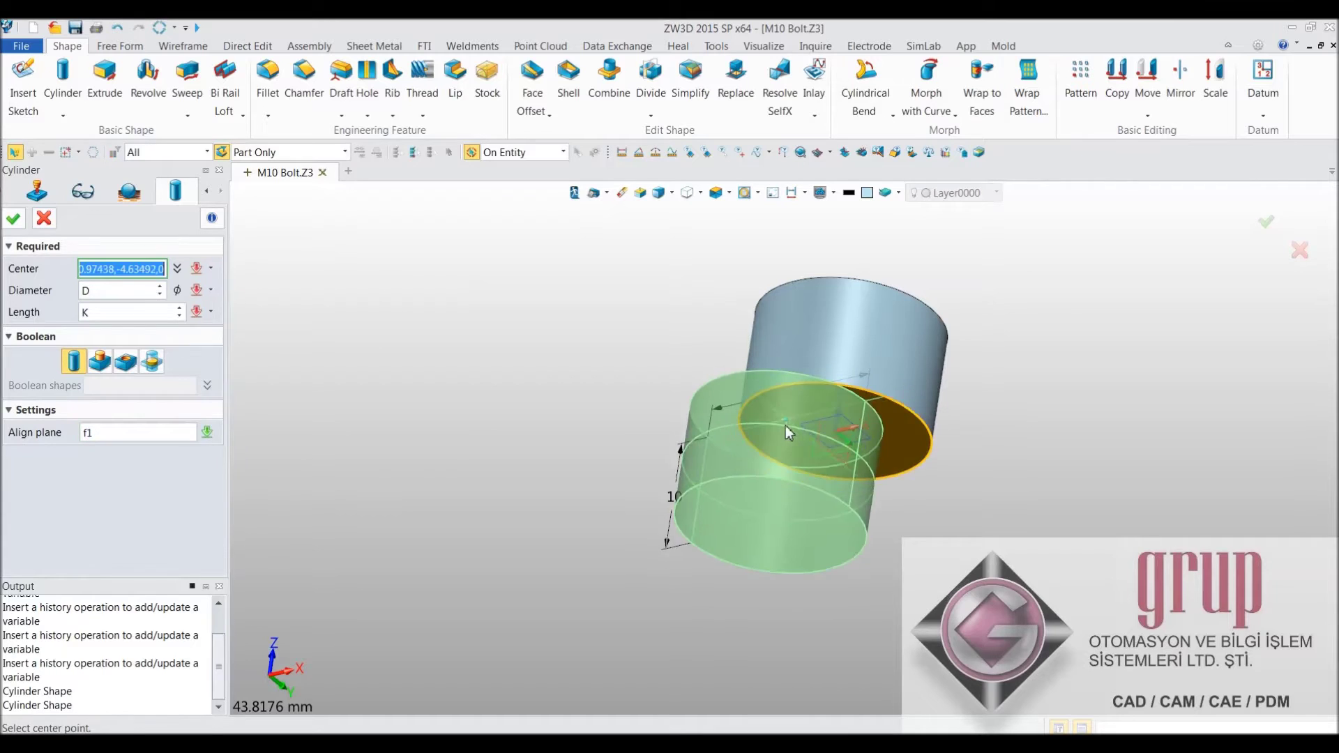
left_click(848, 444)
left_click(867, 450)
left_click(833, 545)
left_click(150, 291)
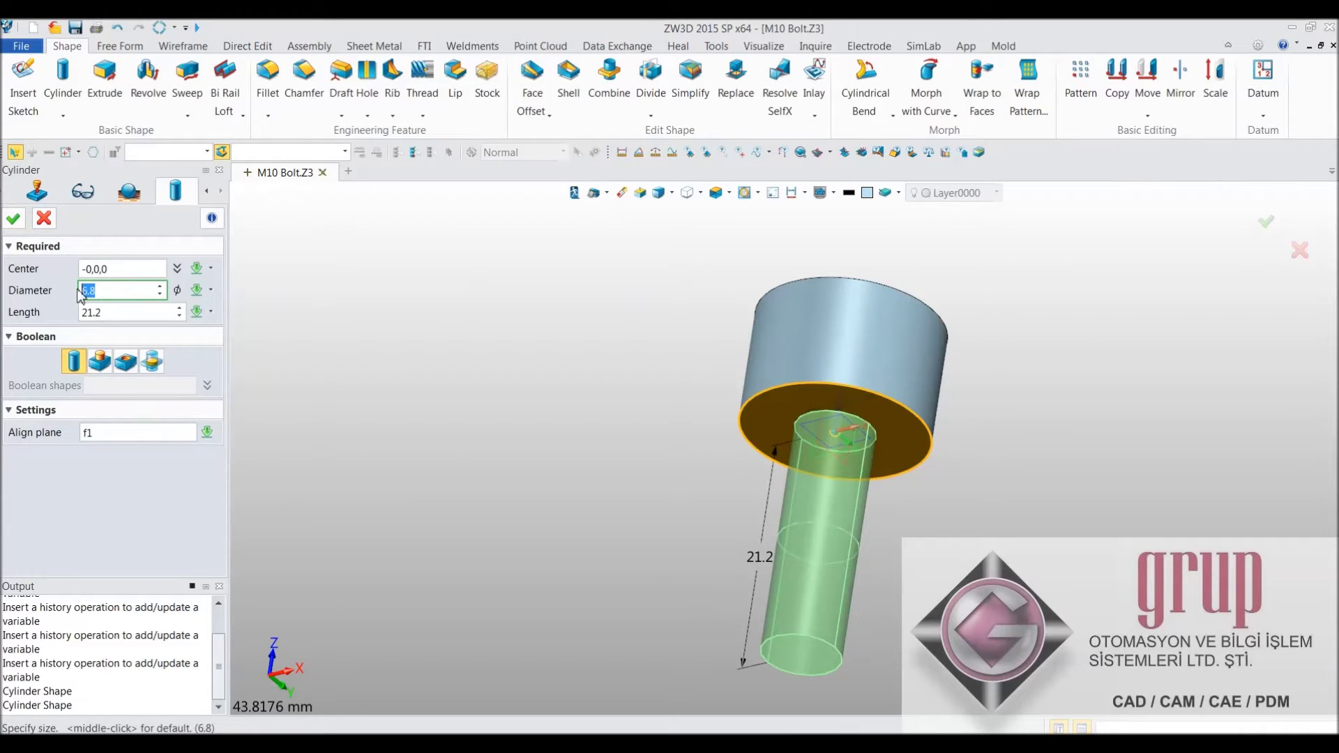
key("Tab")
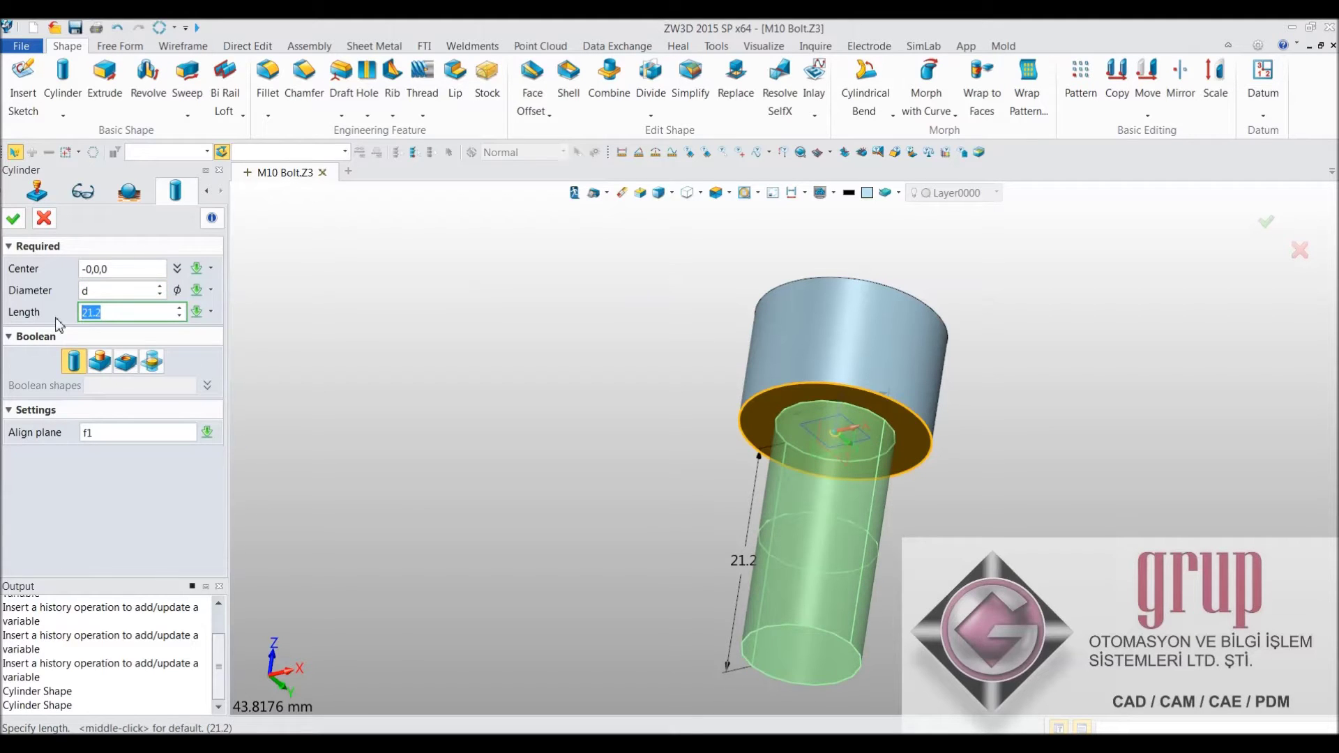
type("L")
left_click(13, 219)
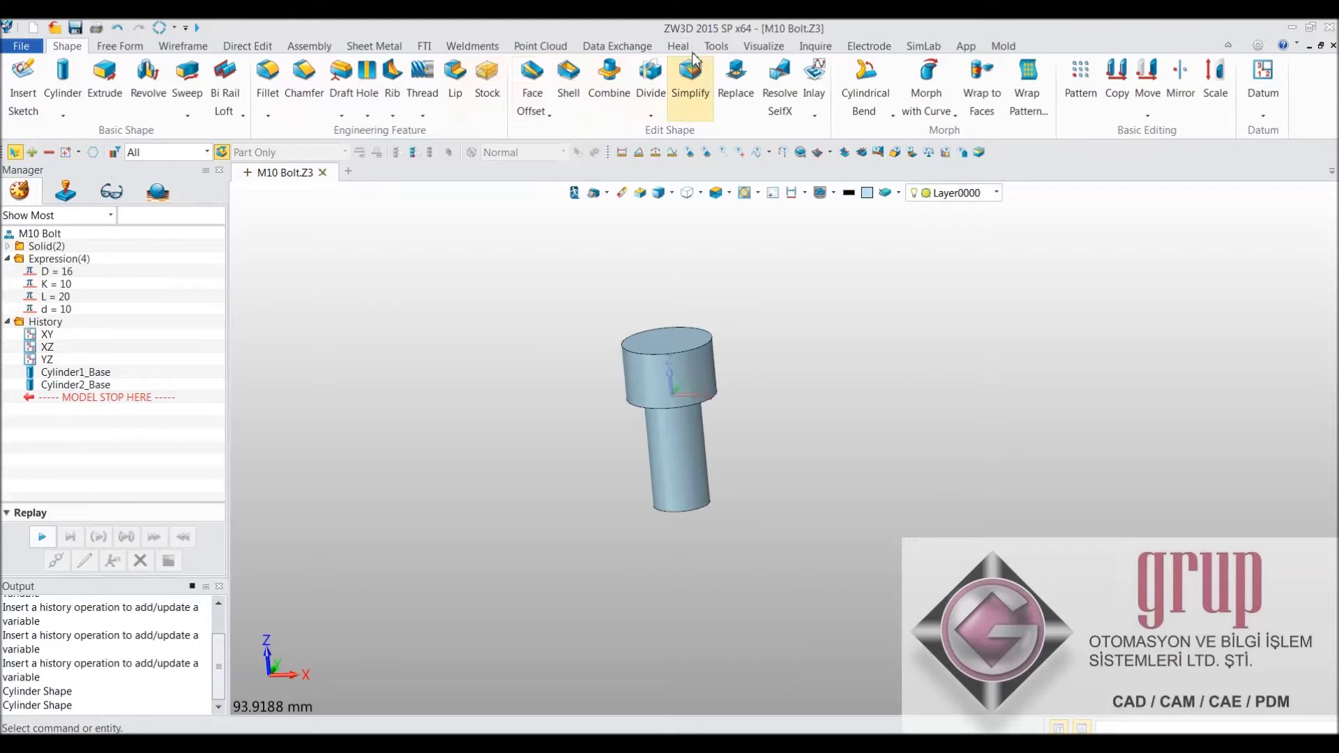
left_click(714, 46)
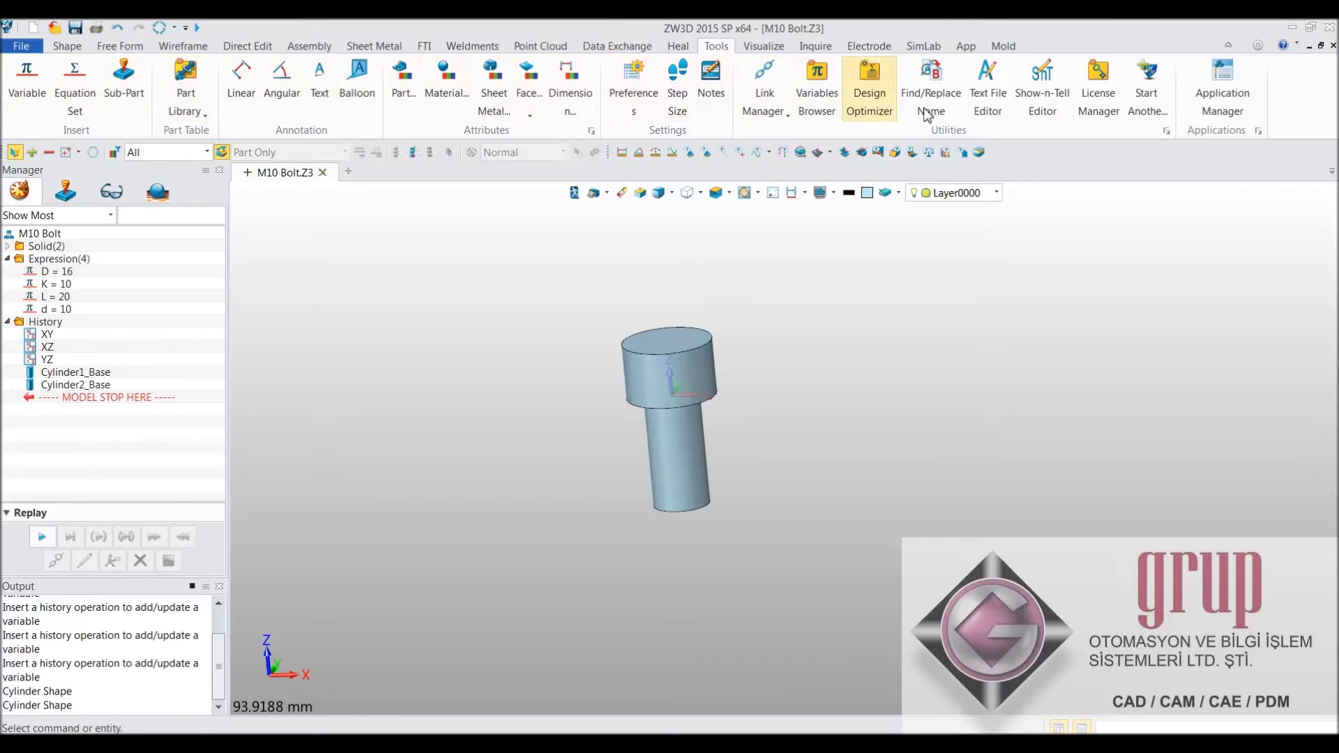
Add D, K, L and d as driving parameters in Part attributes and apply them.
left_click(403, 78)
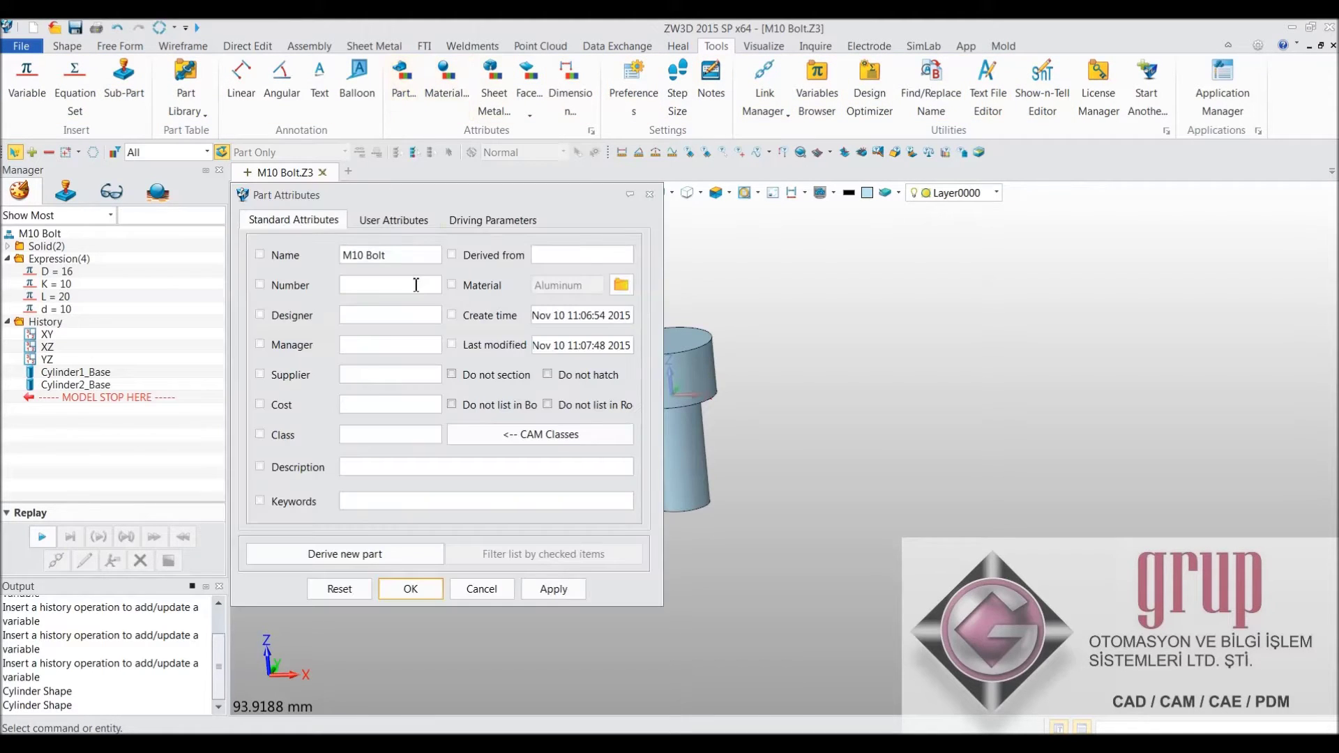
left_click(480, 221)
left_click(59, 272)
left_click(59, 284)
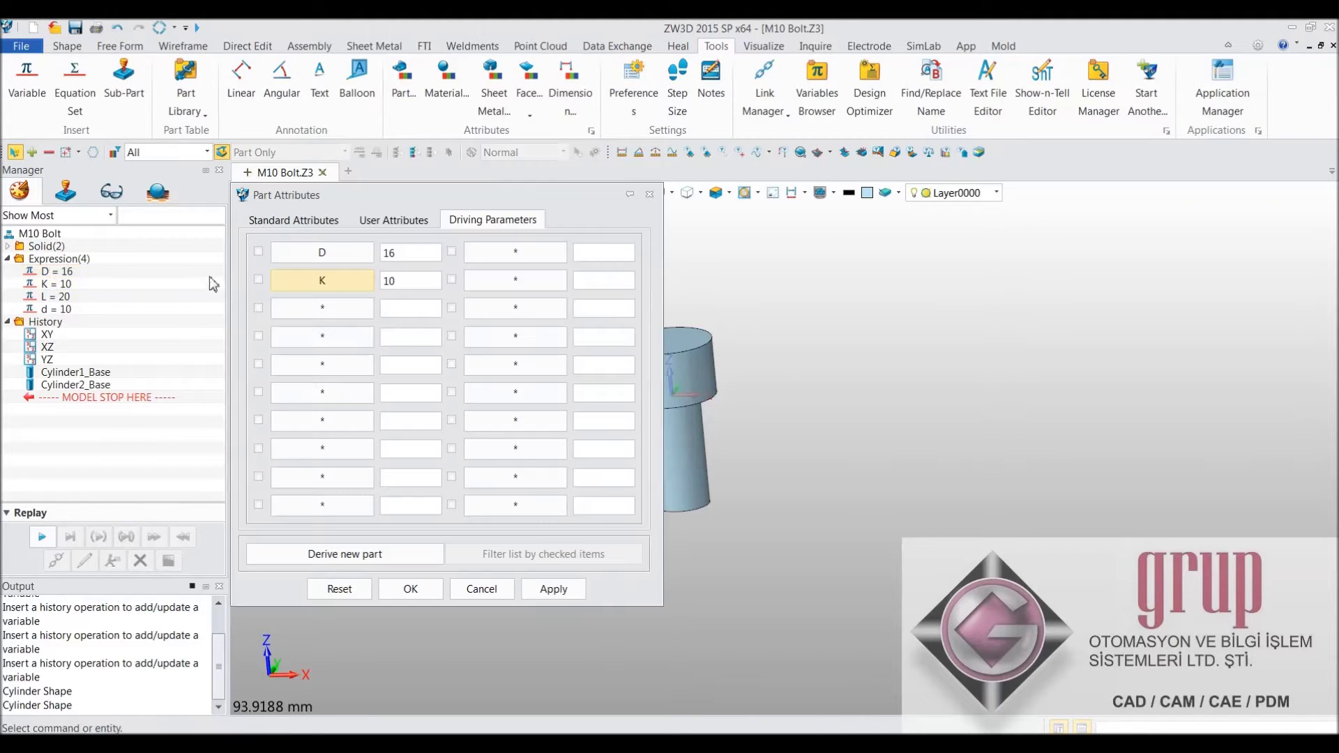
left_click(321, 309)
left_click(55, 297)
left_click(322, 336)
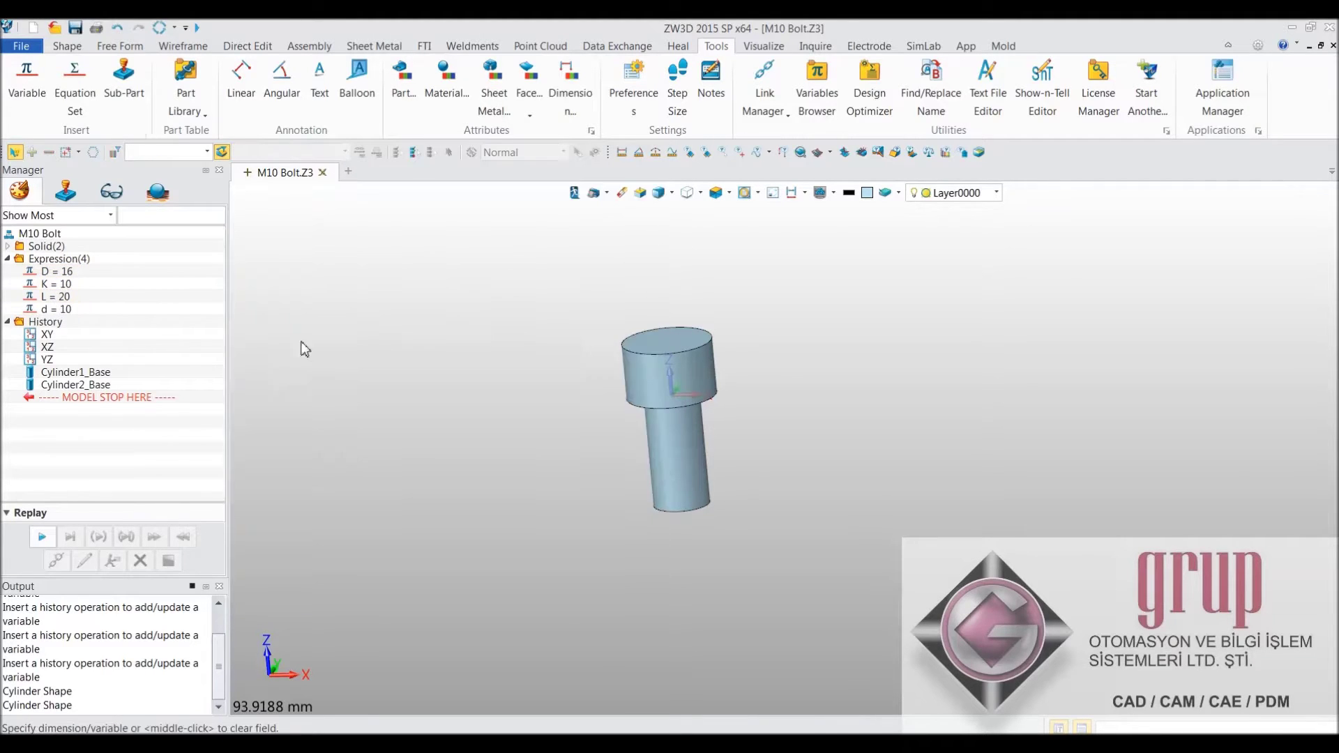
left_click(56, 309)
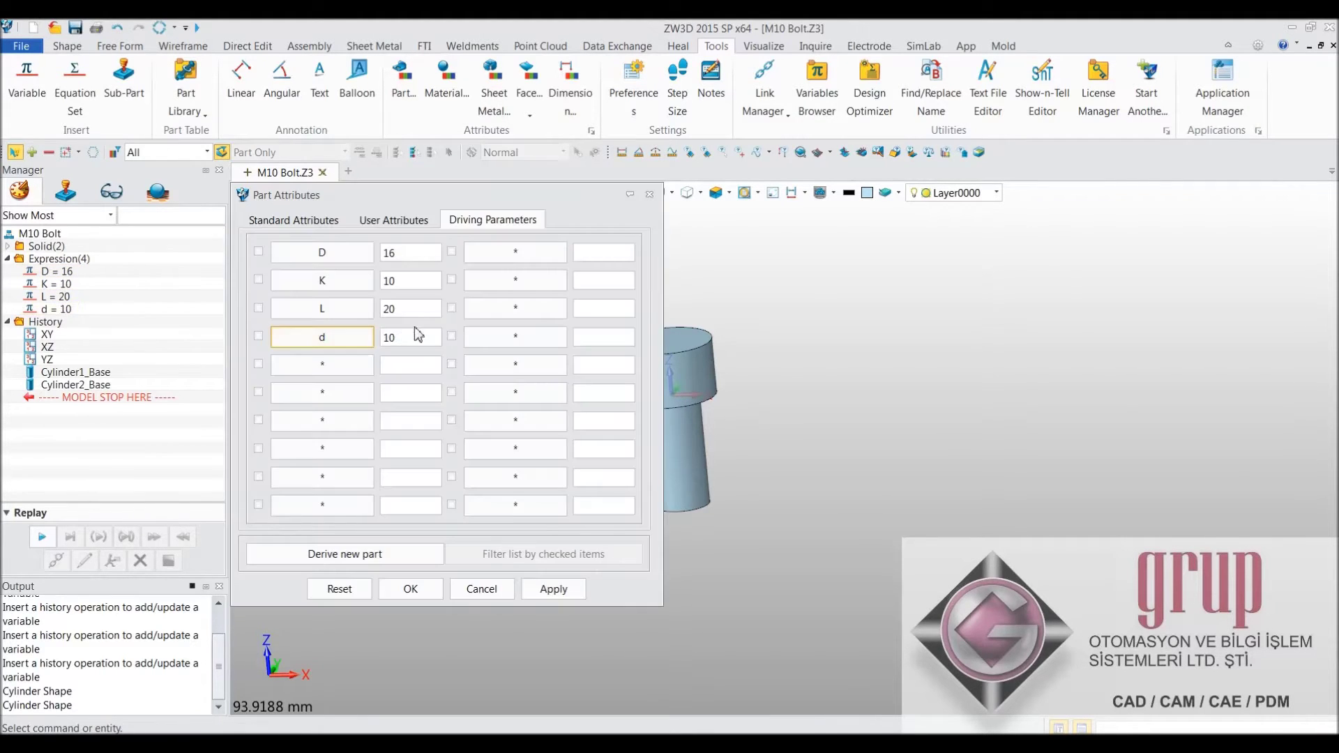
left_click(543, 591)
left_click(411, 589)
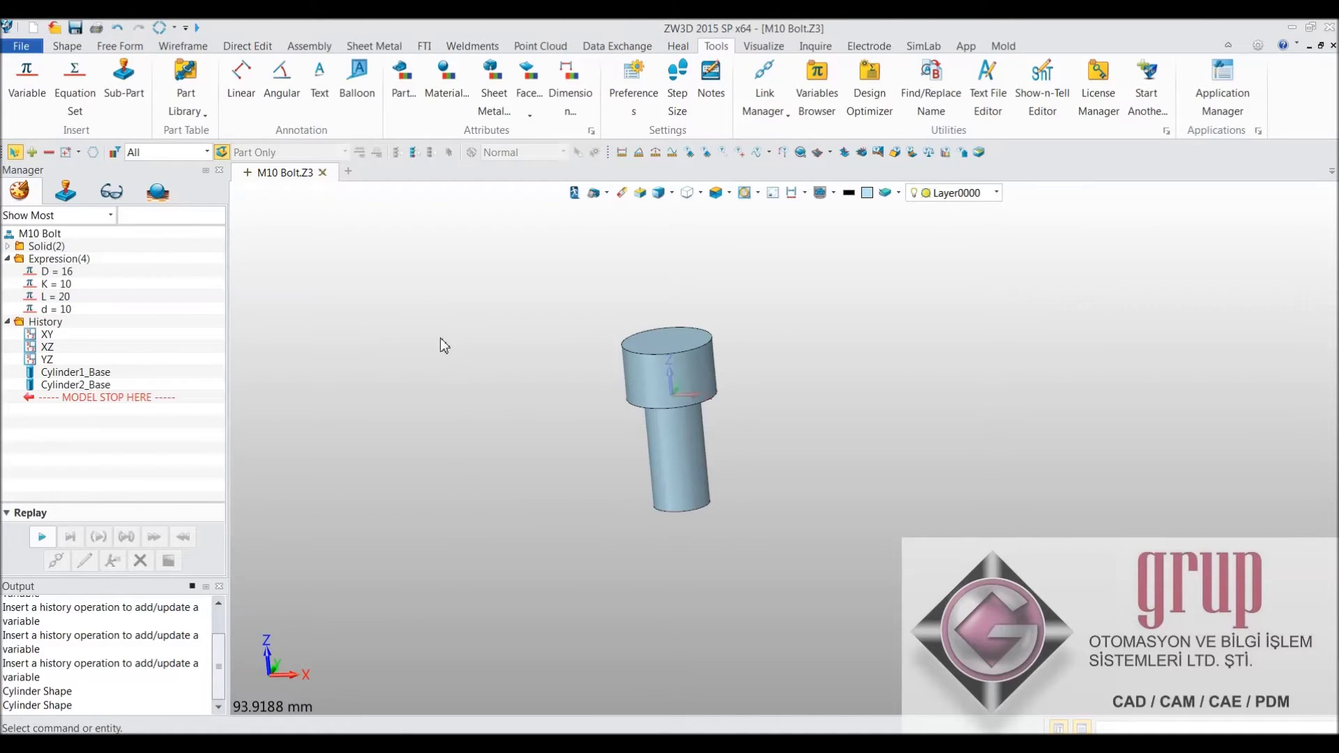
left_click(186, 113)
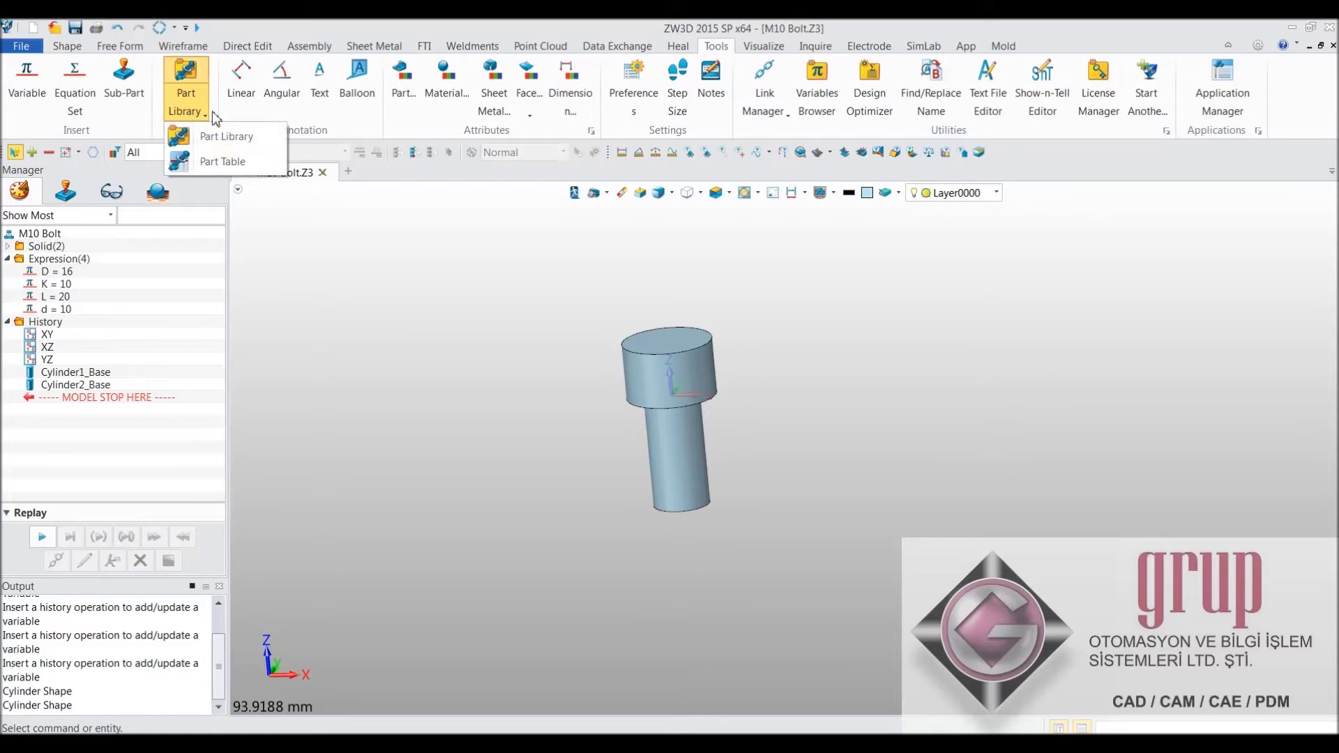
Start a new part table with a row for the current M10 Bolt configuration.
left_click(230, 164)
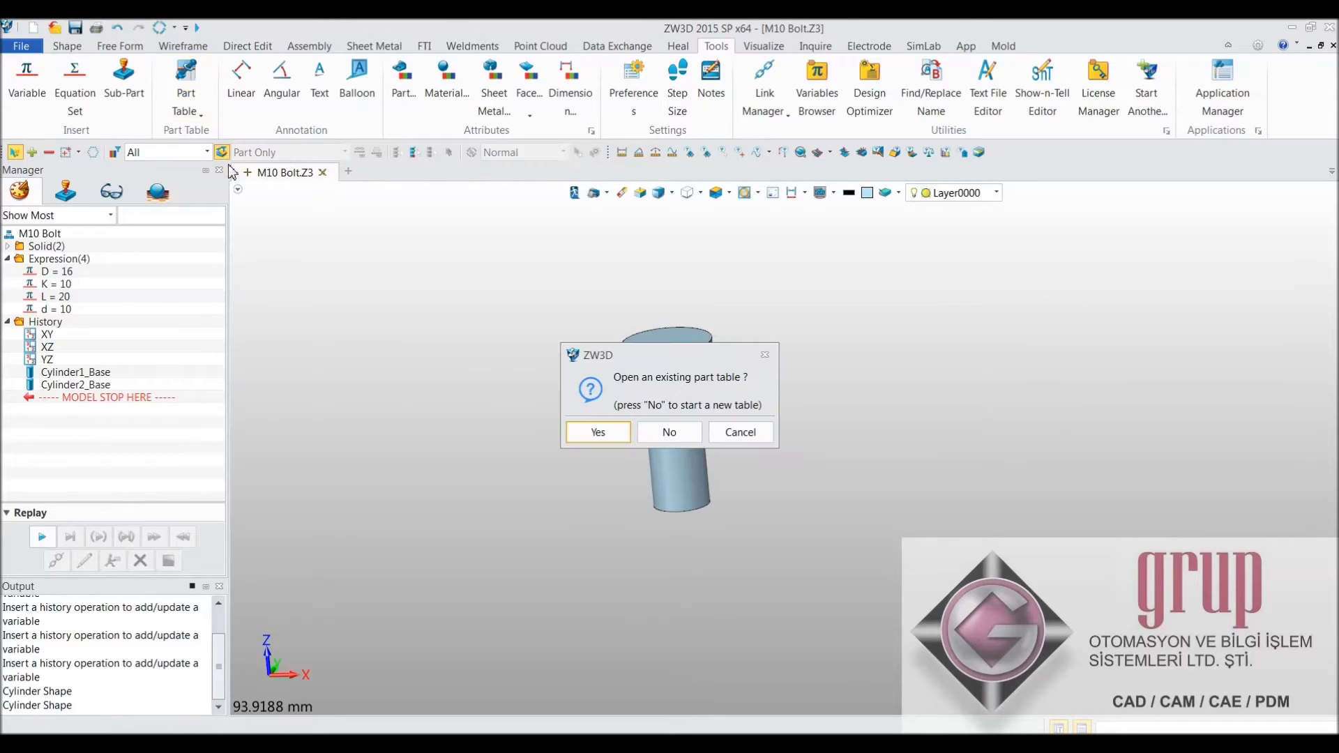
left_click(652, 432)
left_click(452, 413)
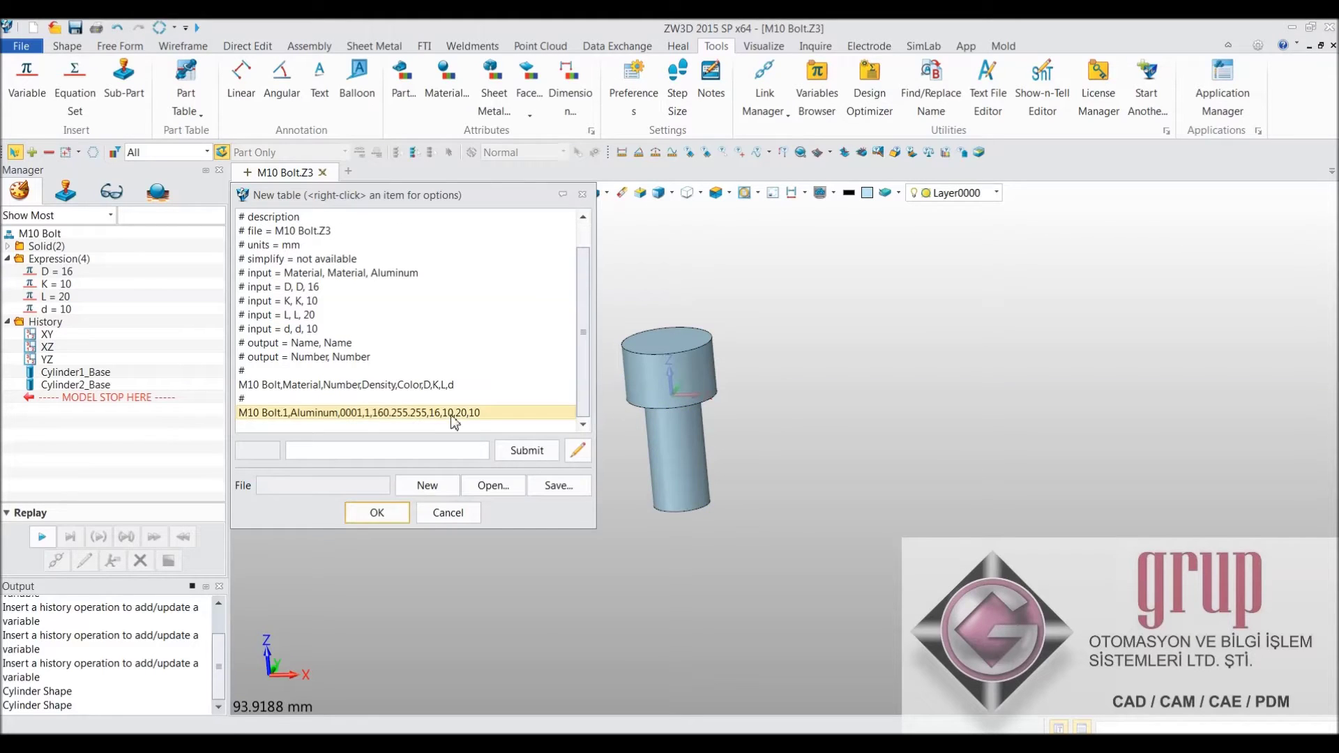
double_click(460, 414)
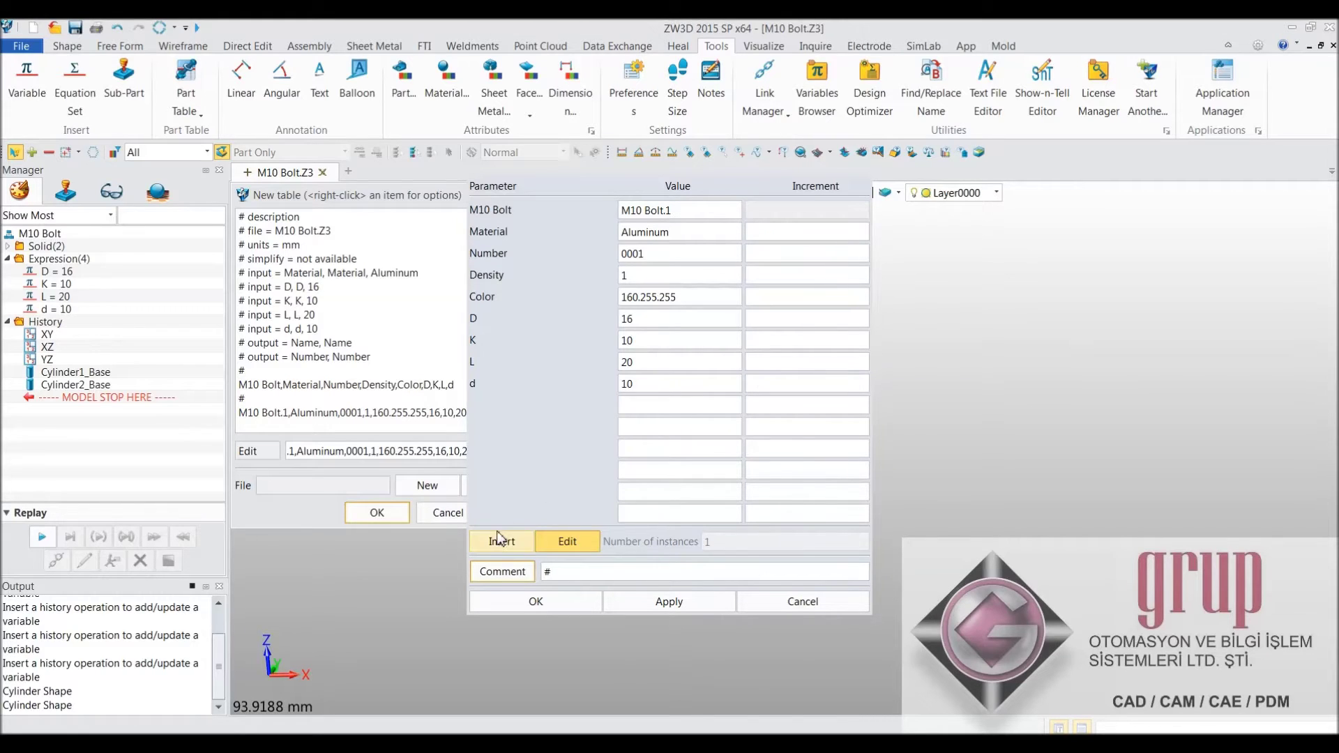
Insert two batches of 5 rows with L increment 5, lengths up to 65.
type("5")
left_click(501, 541)
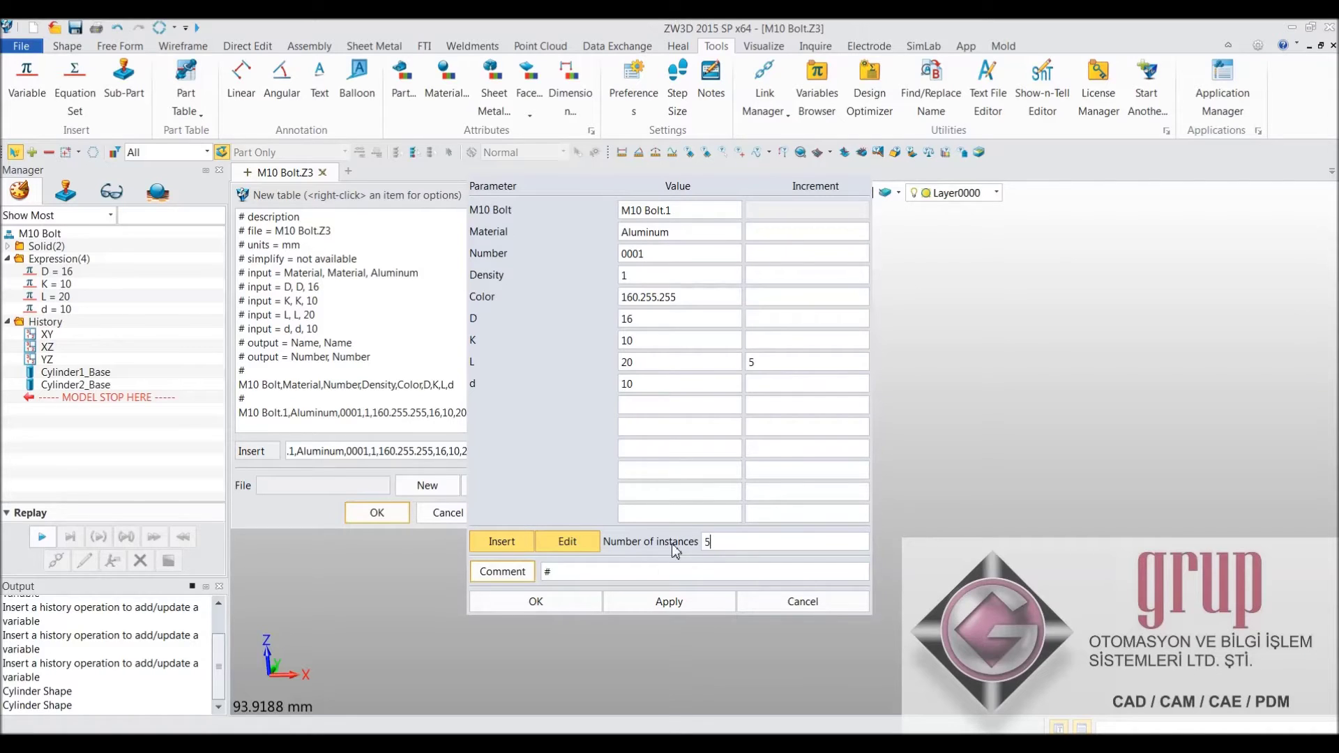
type("5")
left_click(674, 604)
left_click(583, 609)
left_click(584, 419)
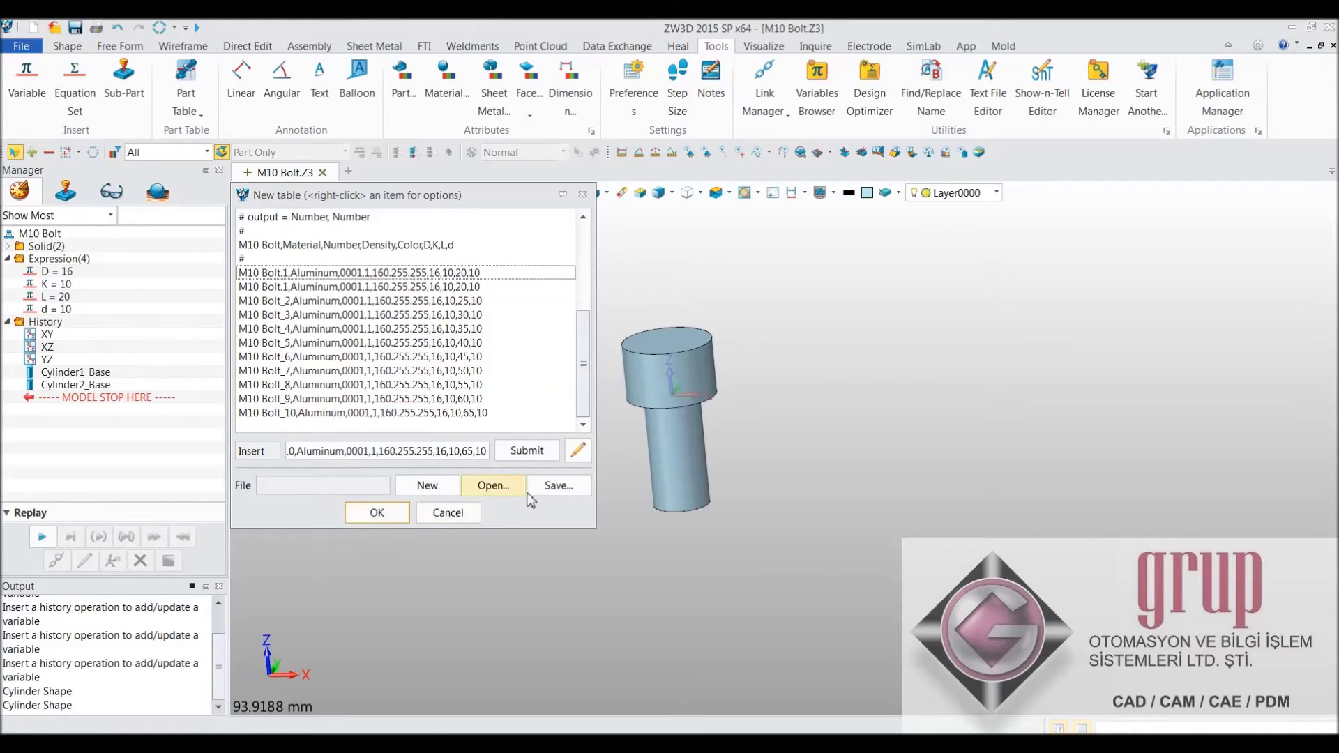
left_click(550, 485)
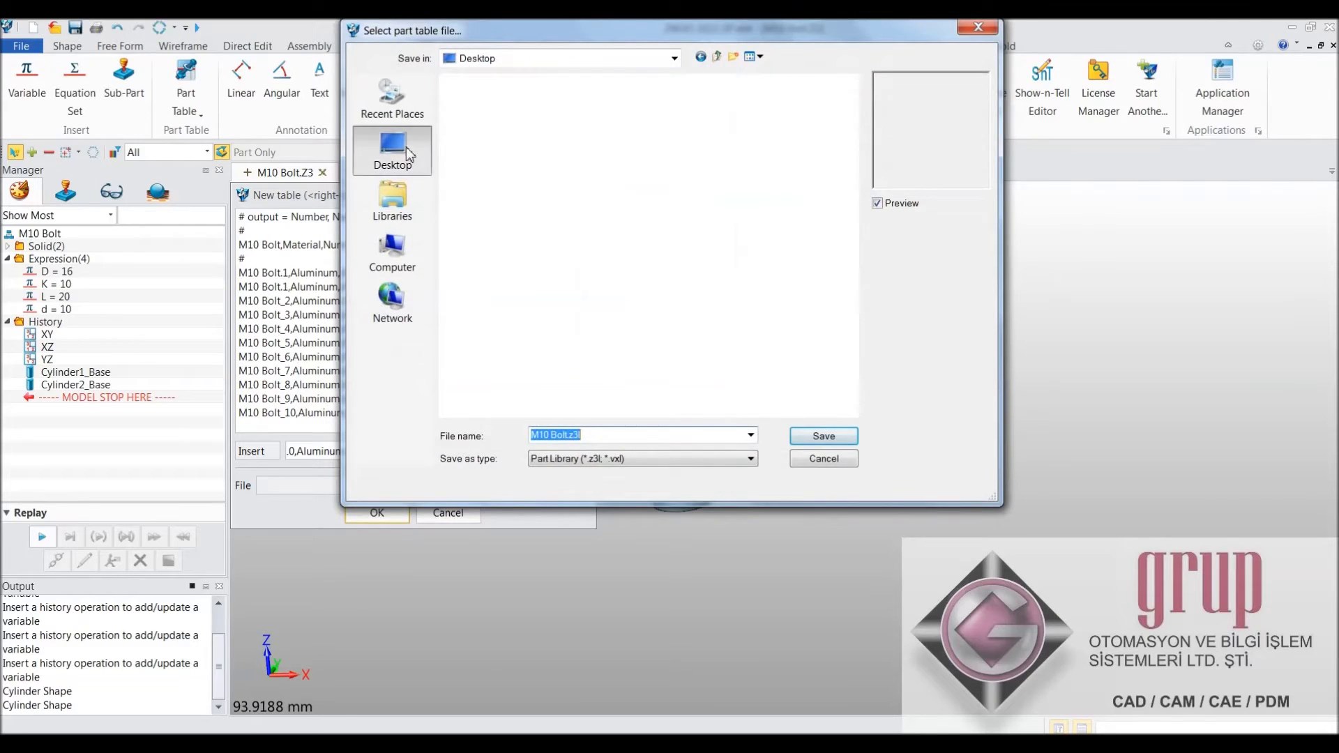
Save the part table as M10 Bolt.z3l in the Desktop Part Table folder.
double_click(688, 242)
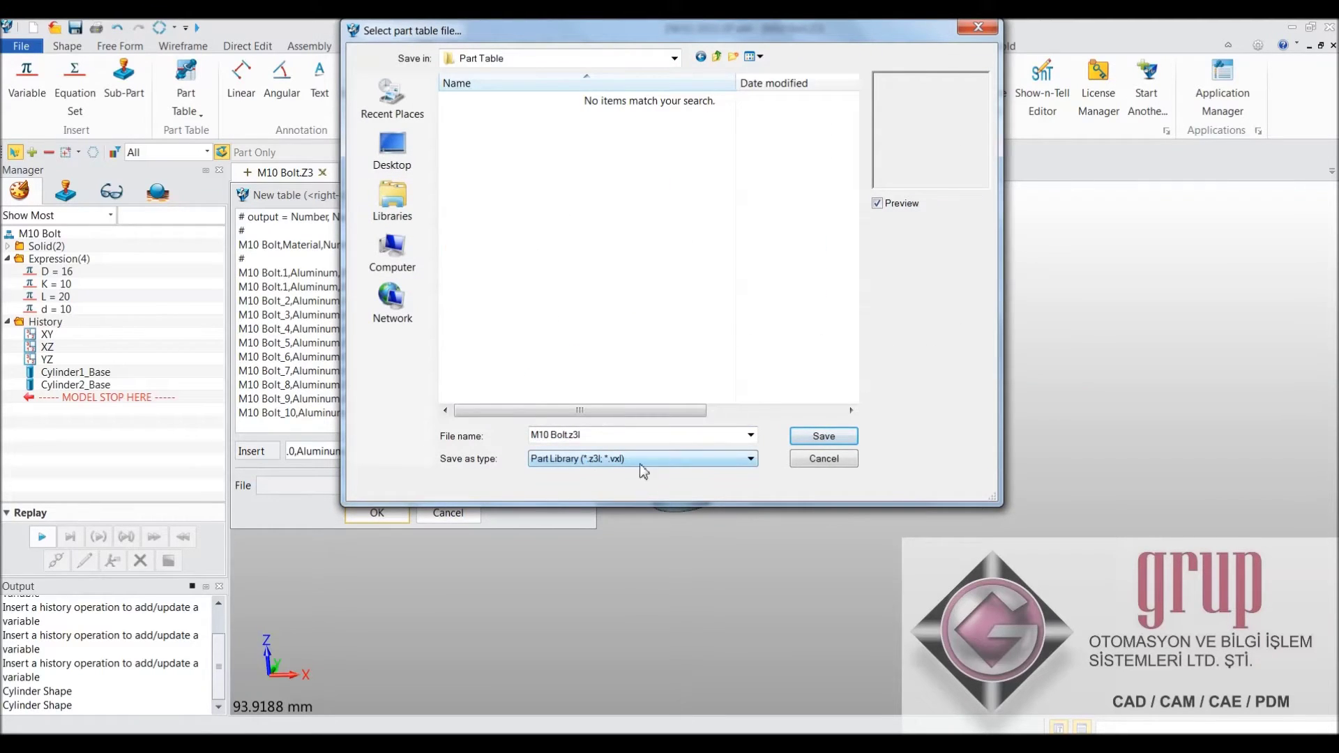
left_click(824, 436)
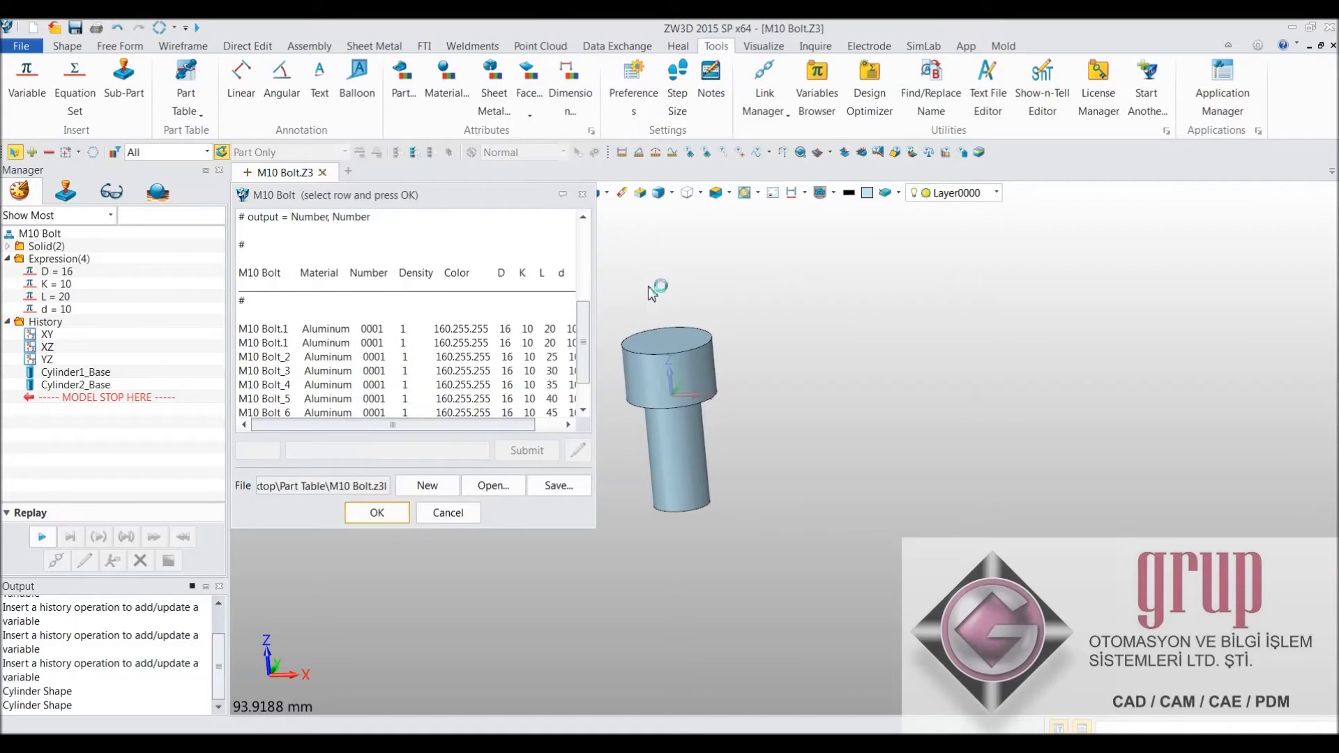
left_click(386, 516)
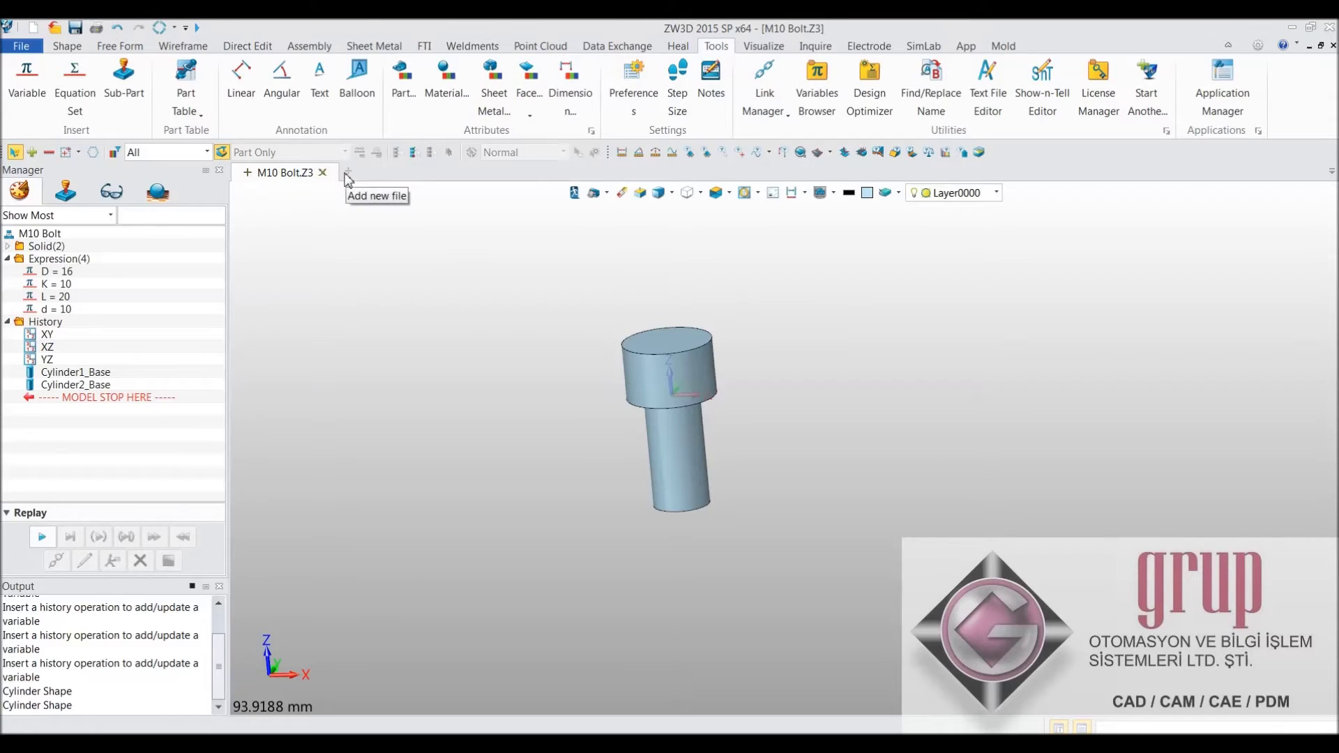
Save the part as M10 Bolt.Z3 in the Desktop Part Table folder.
left_click(76, 28)
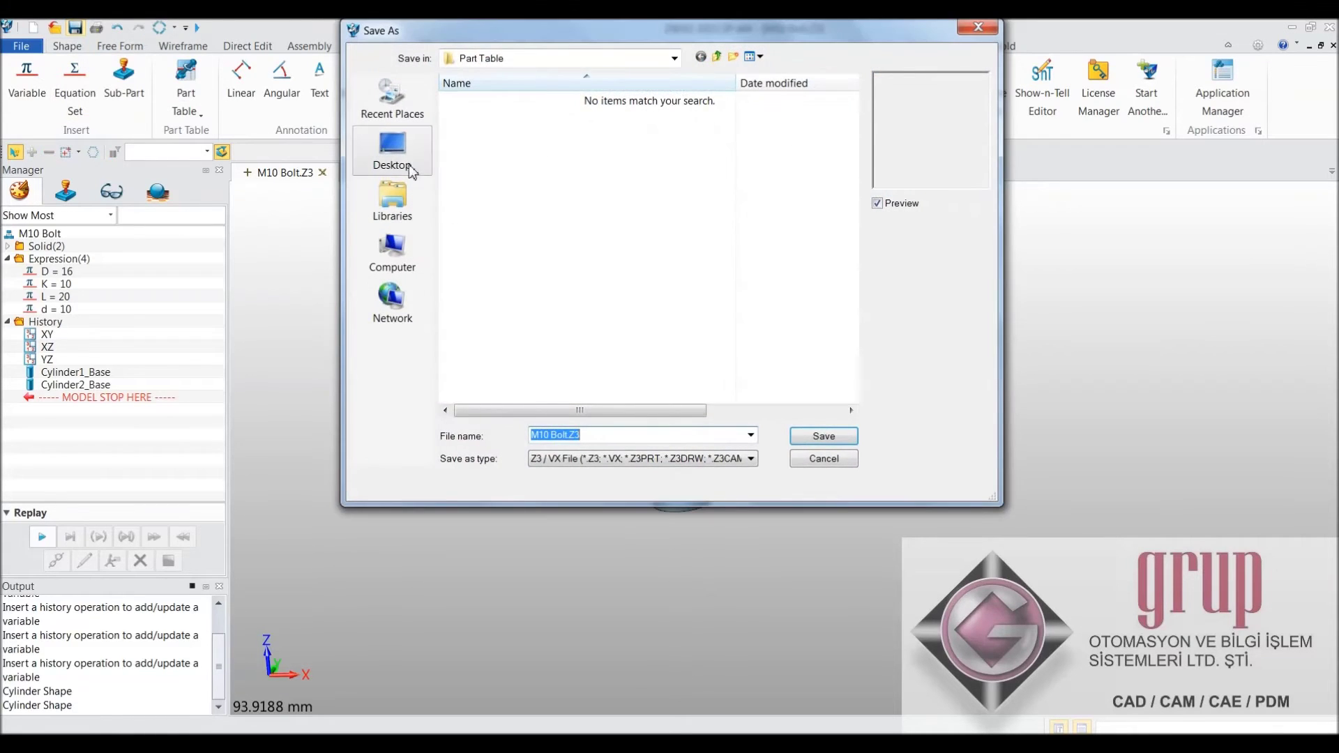
left_click(392, 154)
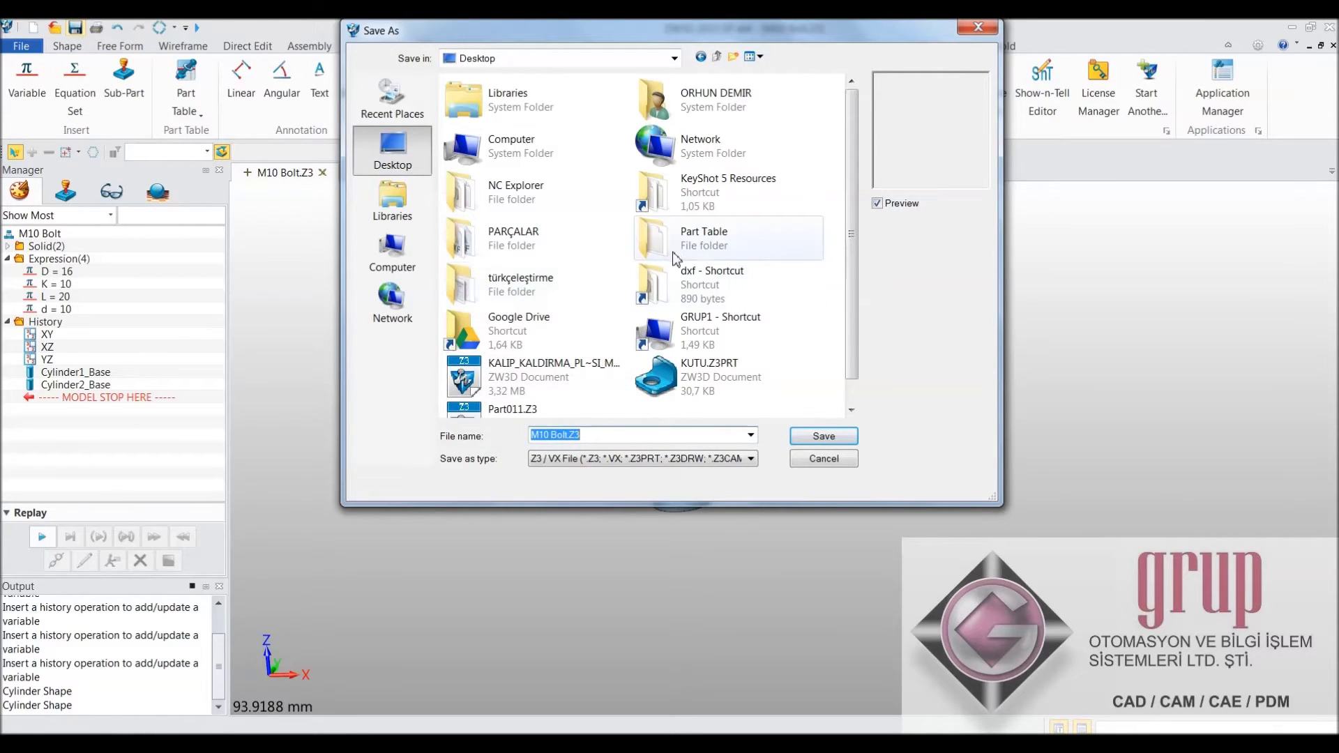
double_click(675, 246)
left_click(824, 439)
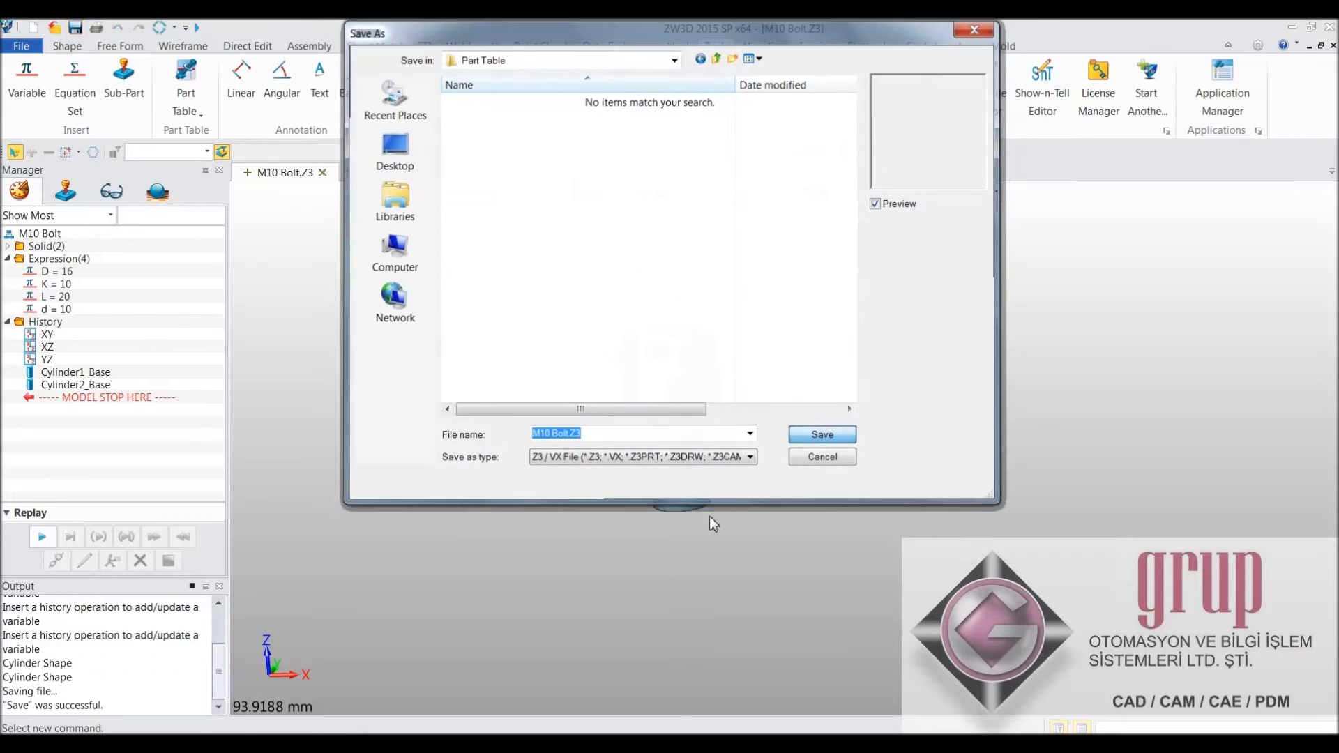
left_click(353, 173)
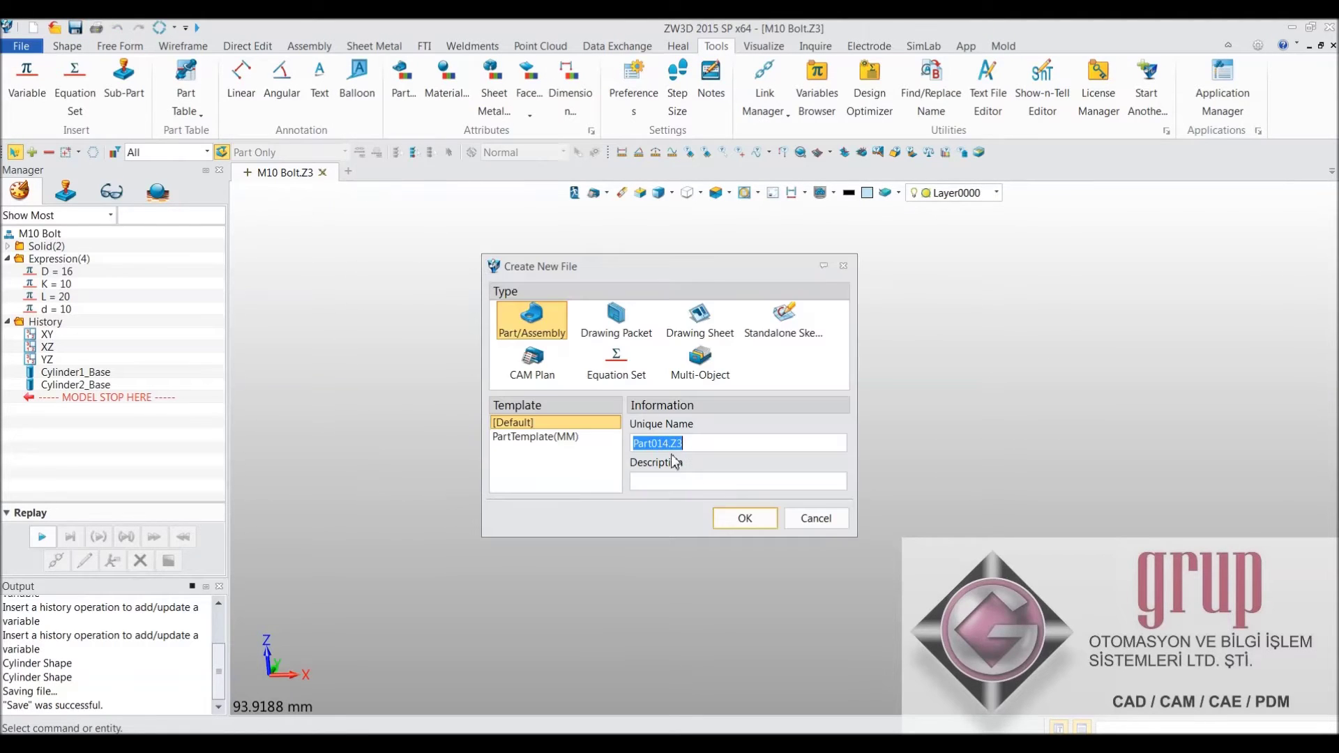
Create new part Part014 and load the M10 Bolt part table in the Part Library.
left_click(742, 518)
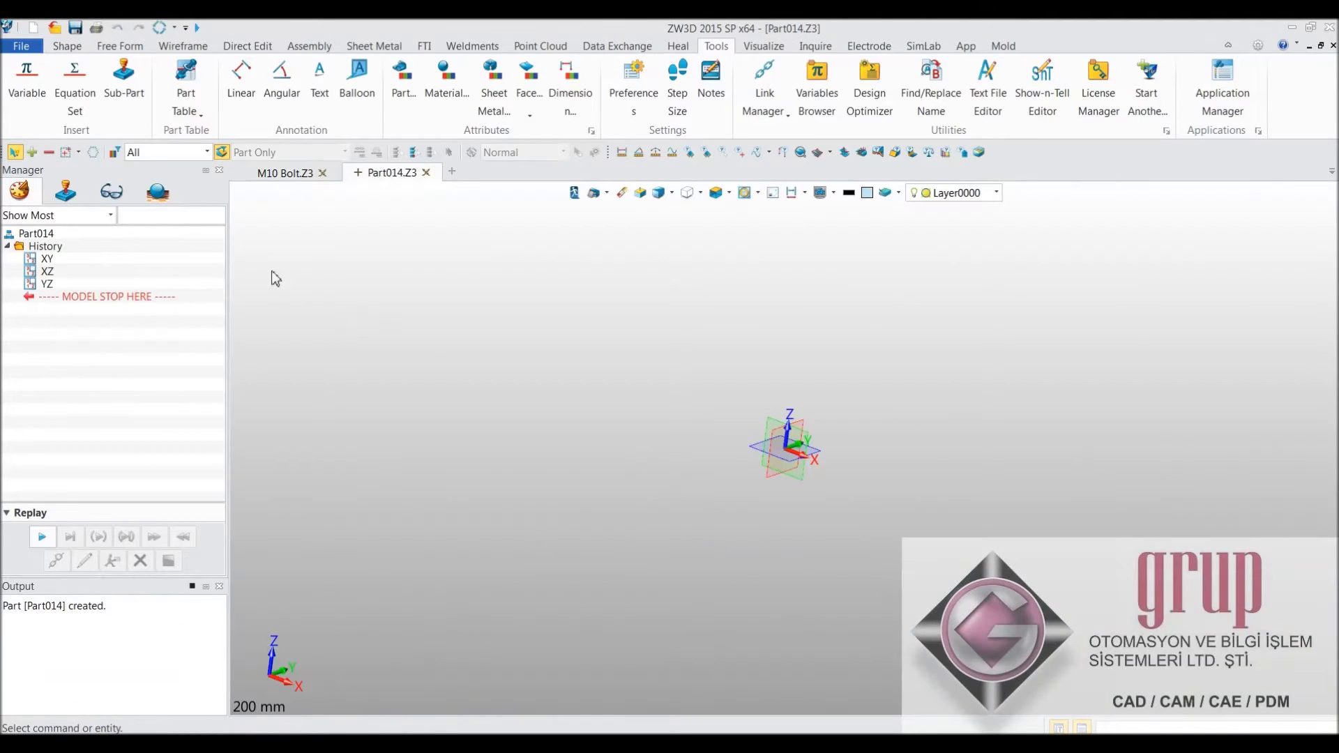
left_click(187, 103)
left_click(209, 140)
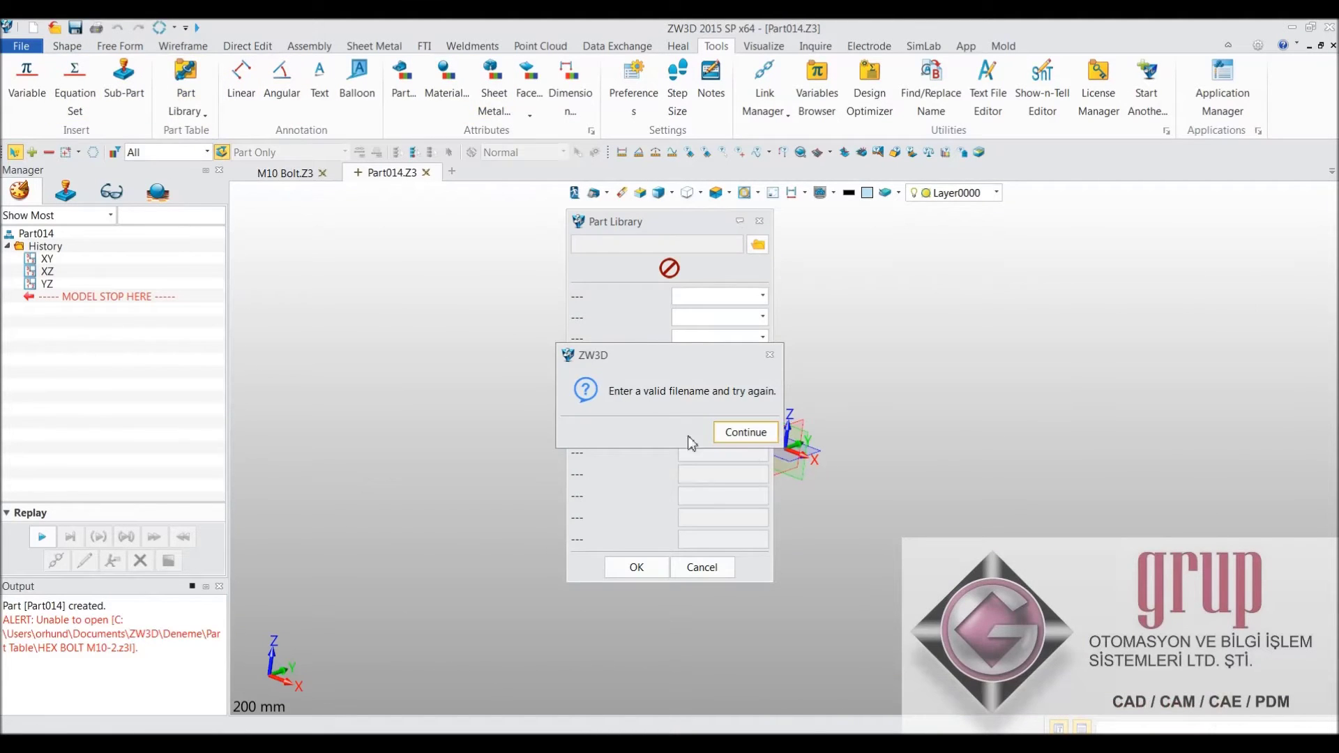
left_click(745, 433)
left_click(758, 244)
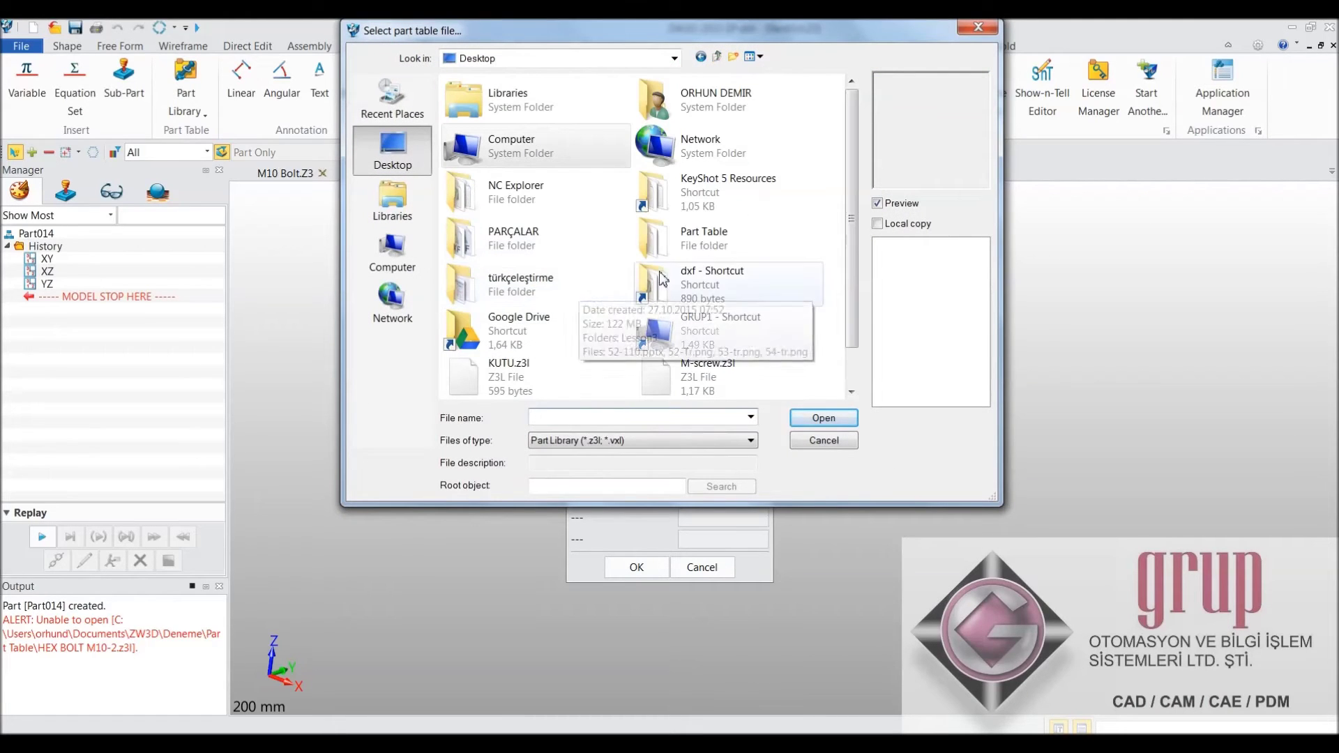
double_click(680, 240)
double_click(488, 100)
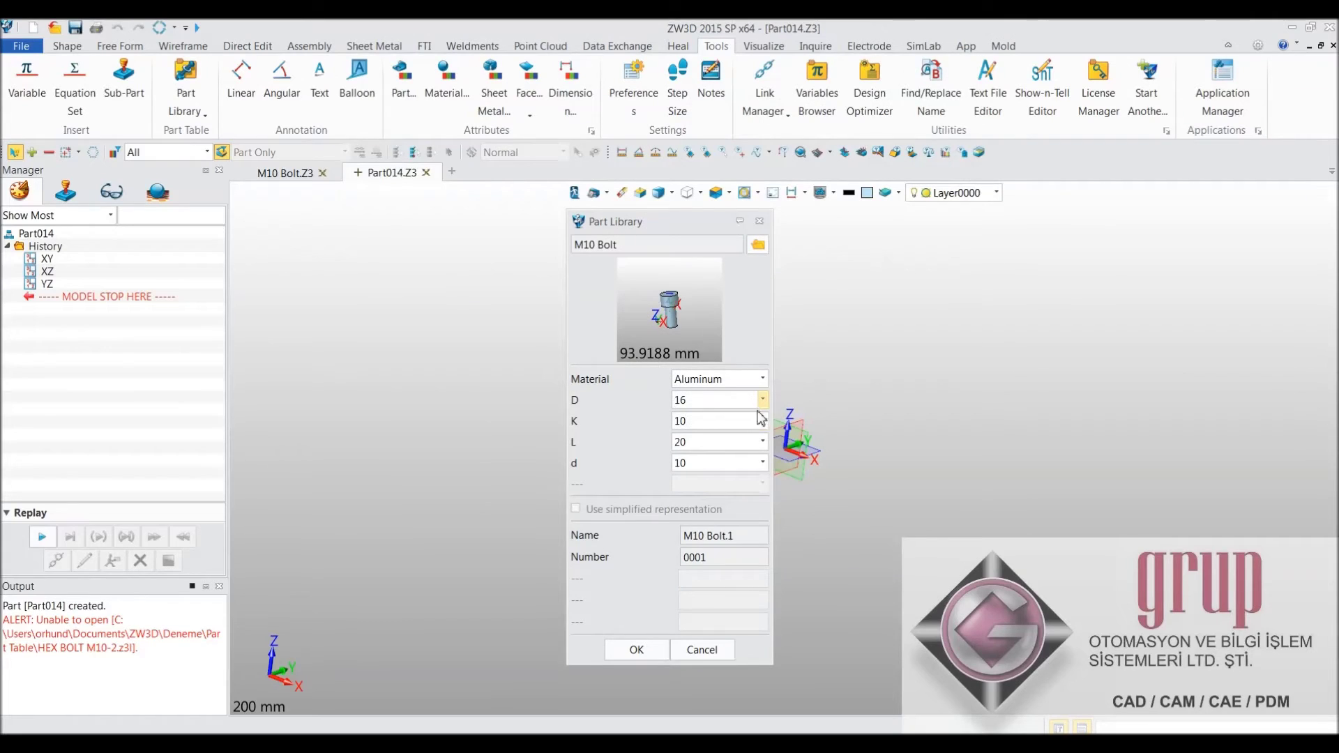
Insert M10 Bolt_5, with a longer length L, at the origin.
left_click(765, 462)
left_click(763, 442)
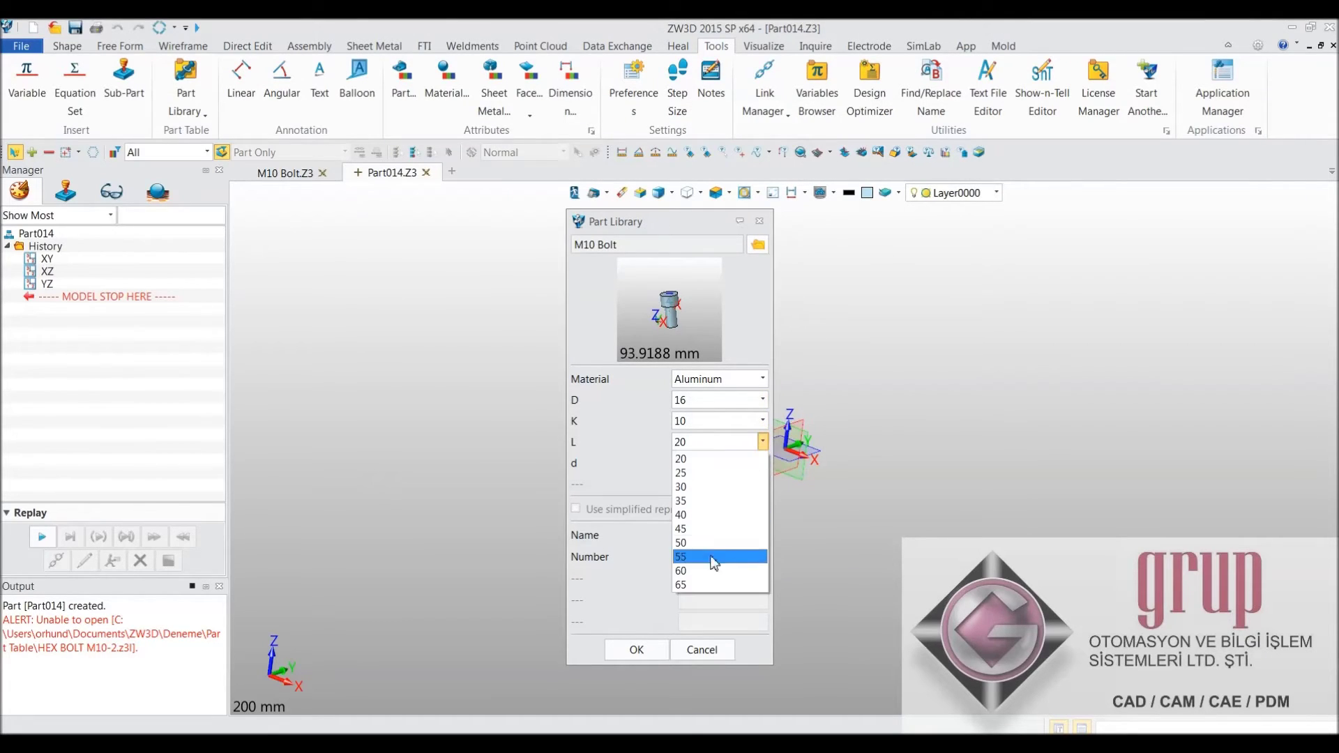
left_click(714, 514)
left_click(659, 645)
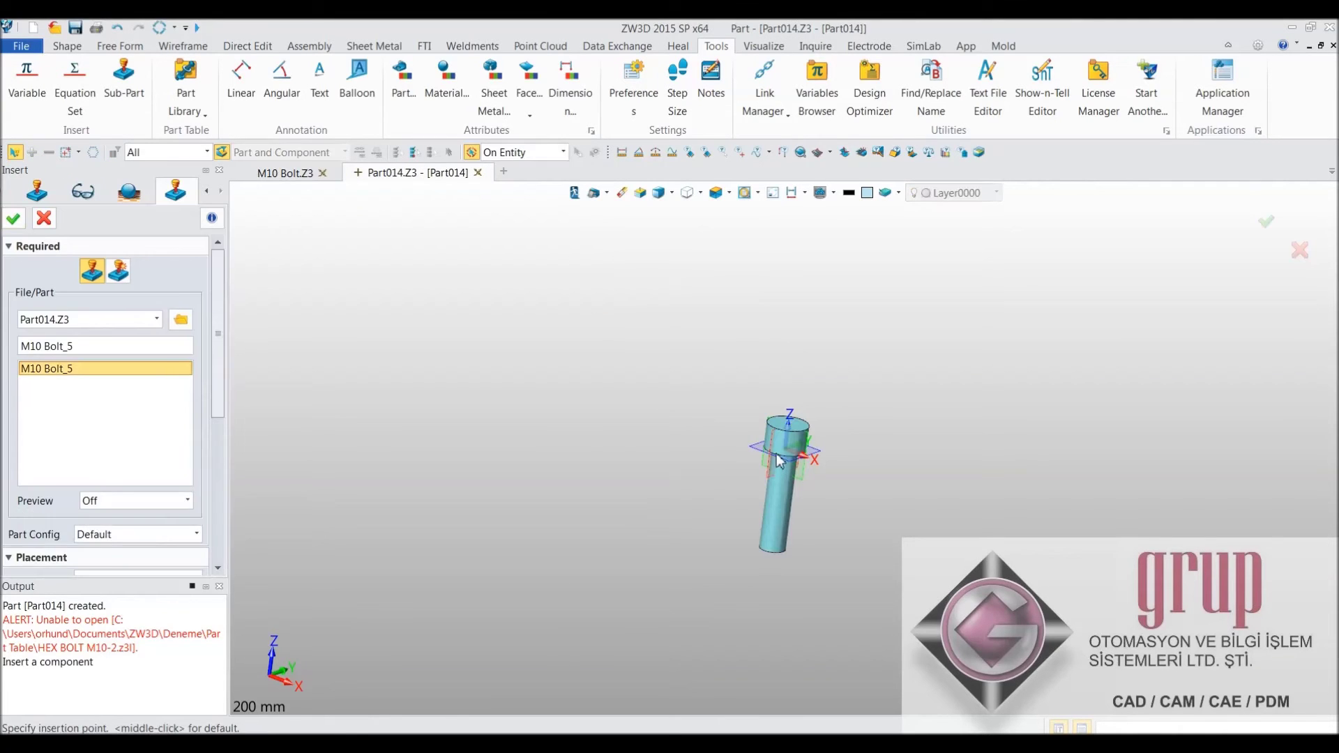
left_click(780, 460)
left_click(12, 218)
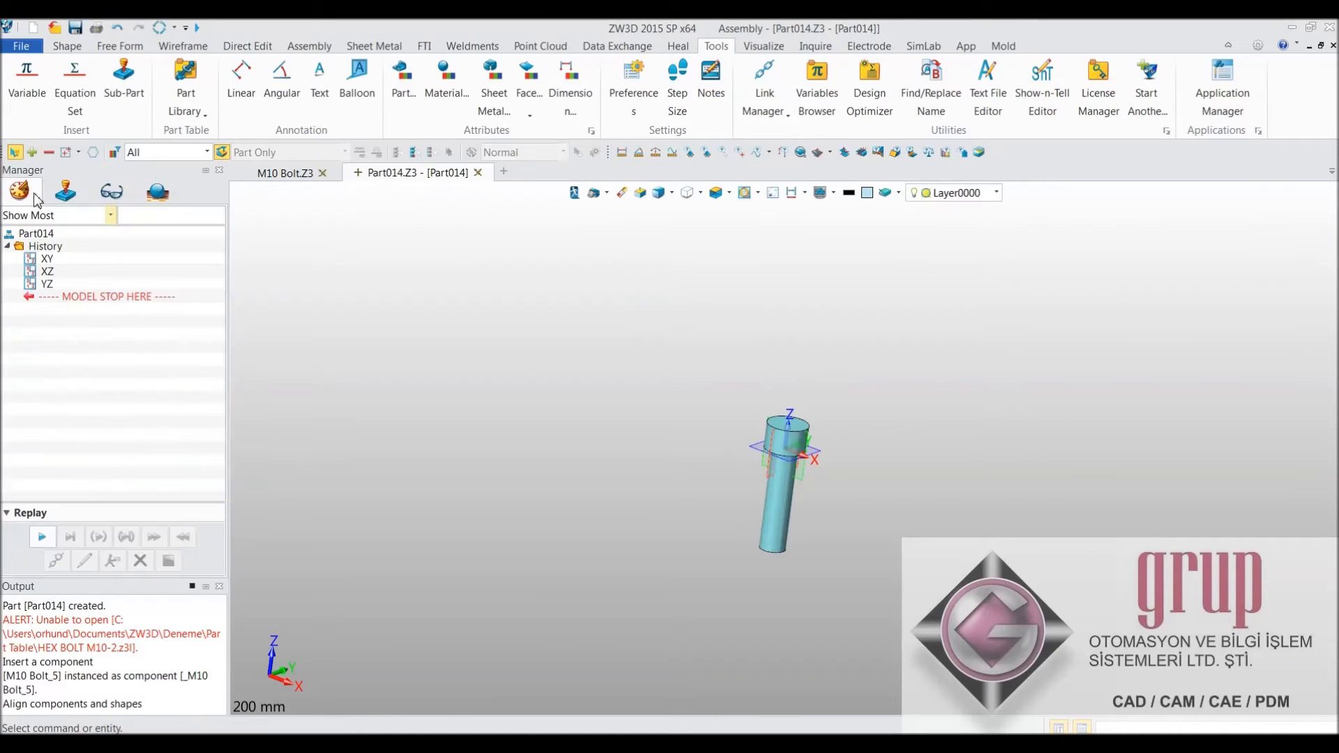
Insert M10 Bolt.1 with L = 20 to the right of the first bolt.
left_click(187, 83)
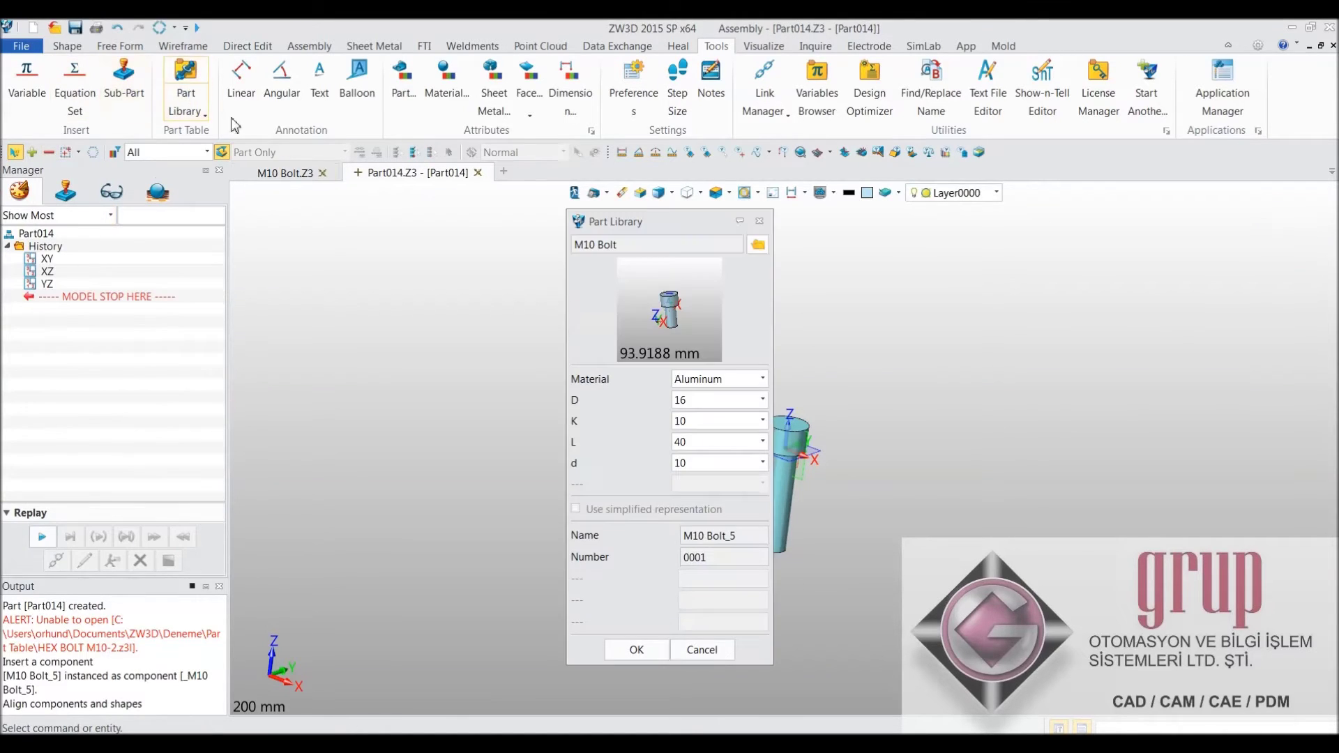
left_click(708, 443)
left_click(709, 469)
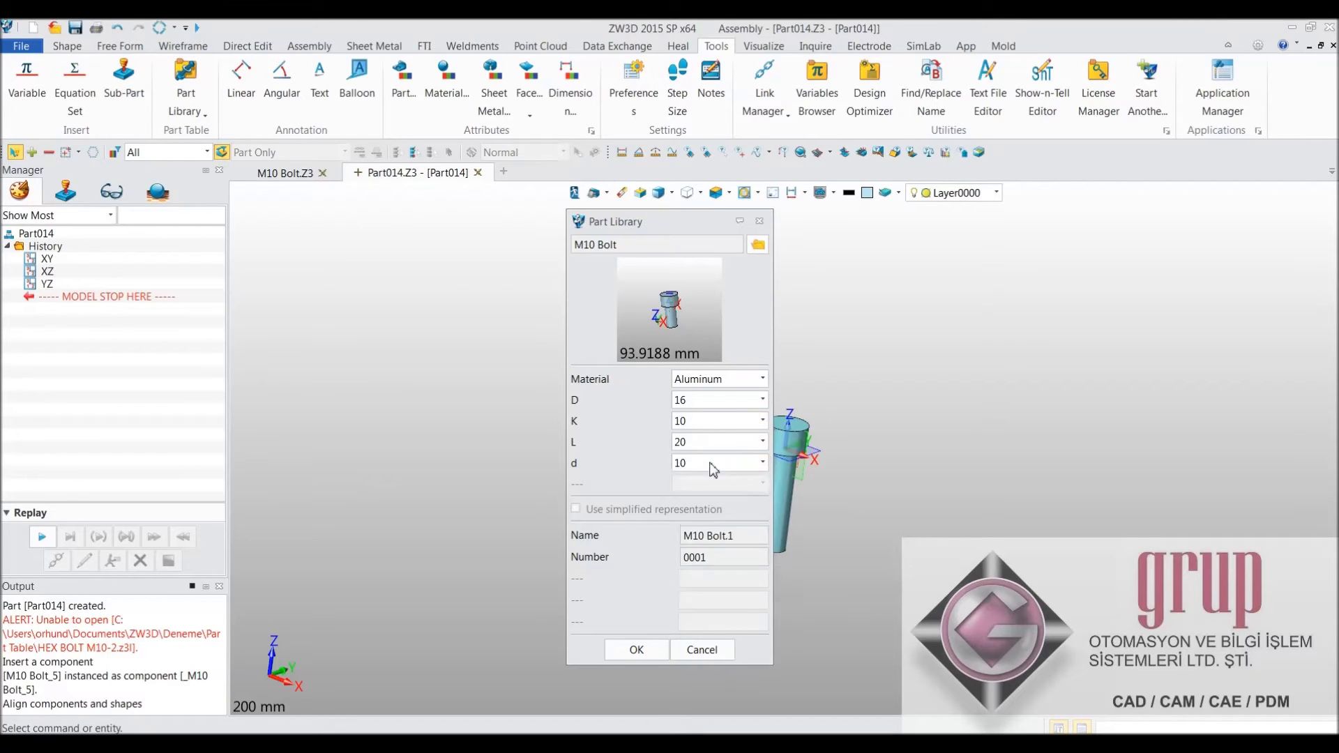
left_click(637, 650)
left_click(921, 457)
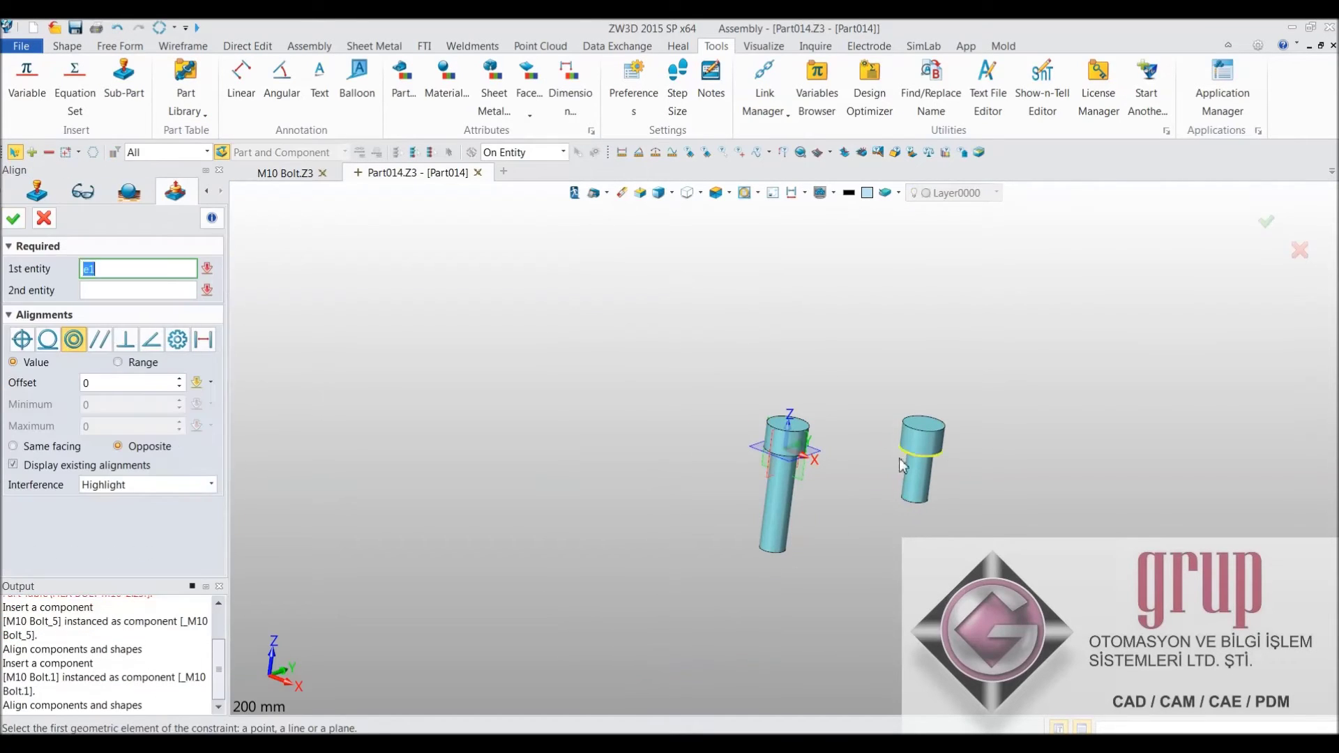
left_click(13, 218)
mouse_move(568, 320)
middle_mouse_down()
mouse_move(508, 409)
mouse_move(577, 356)
mouse_move(597, 367)
mouse_move(586, 359)
middle_mouse_up()
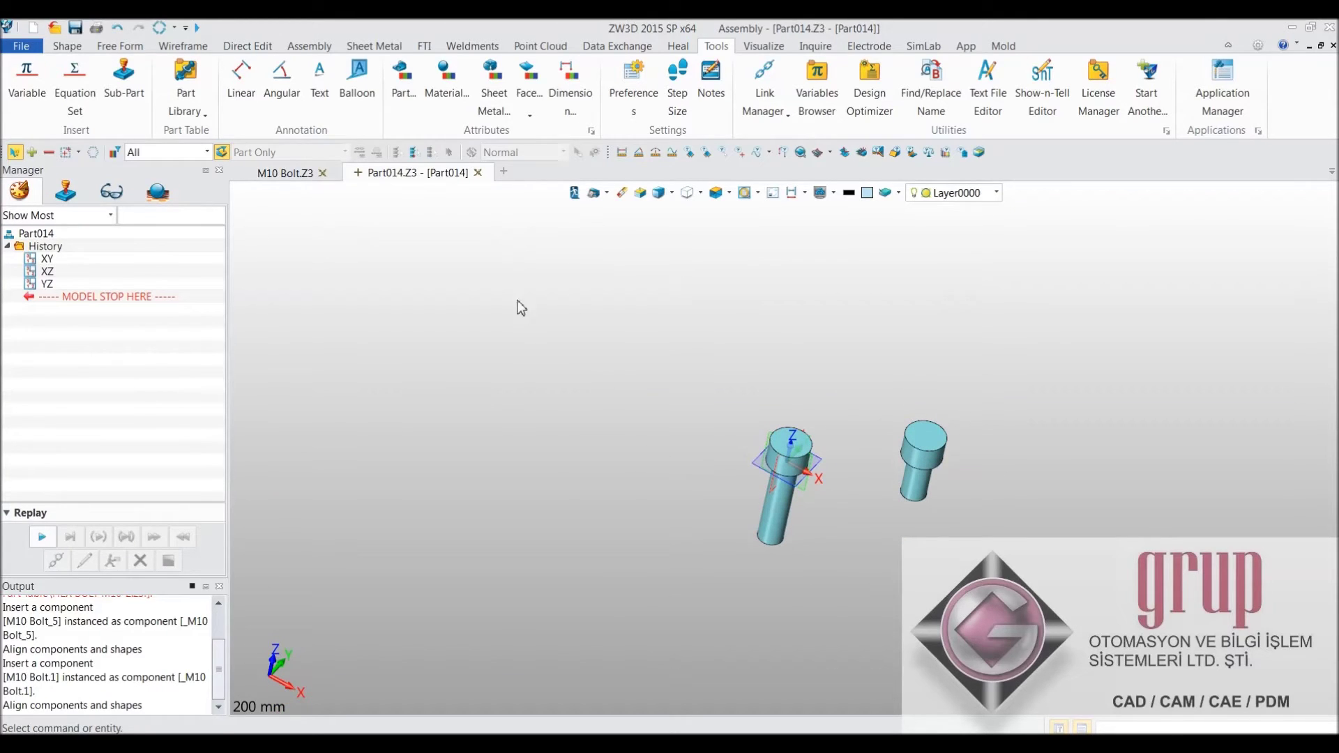
Export the M10 Bolt part table as Text File M10 Bolt.txt into Desktop > Part Table.
left_click(213, 110)
left_click(222, 163)
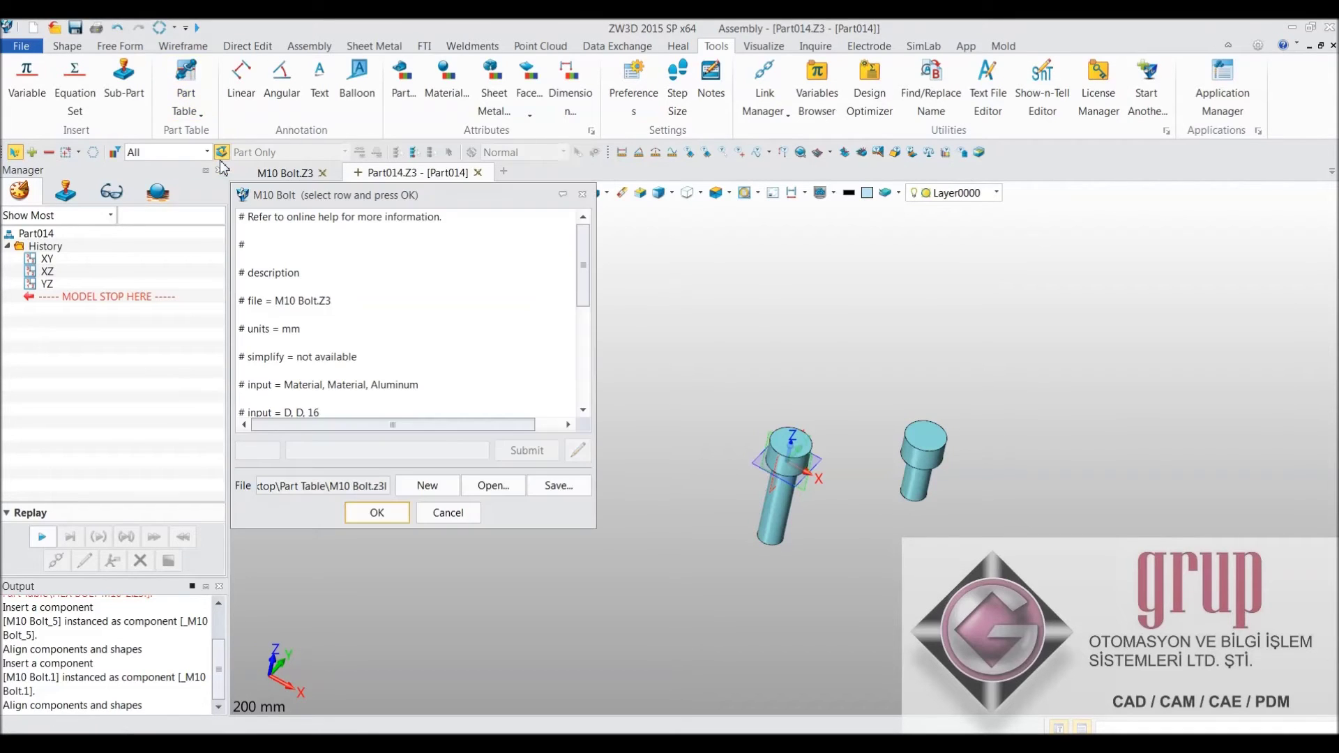
left_click_drag(583, 274, 583, 395)
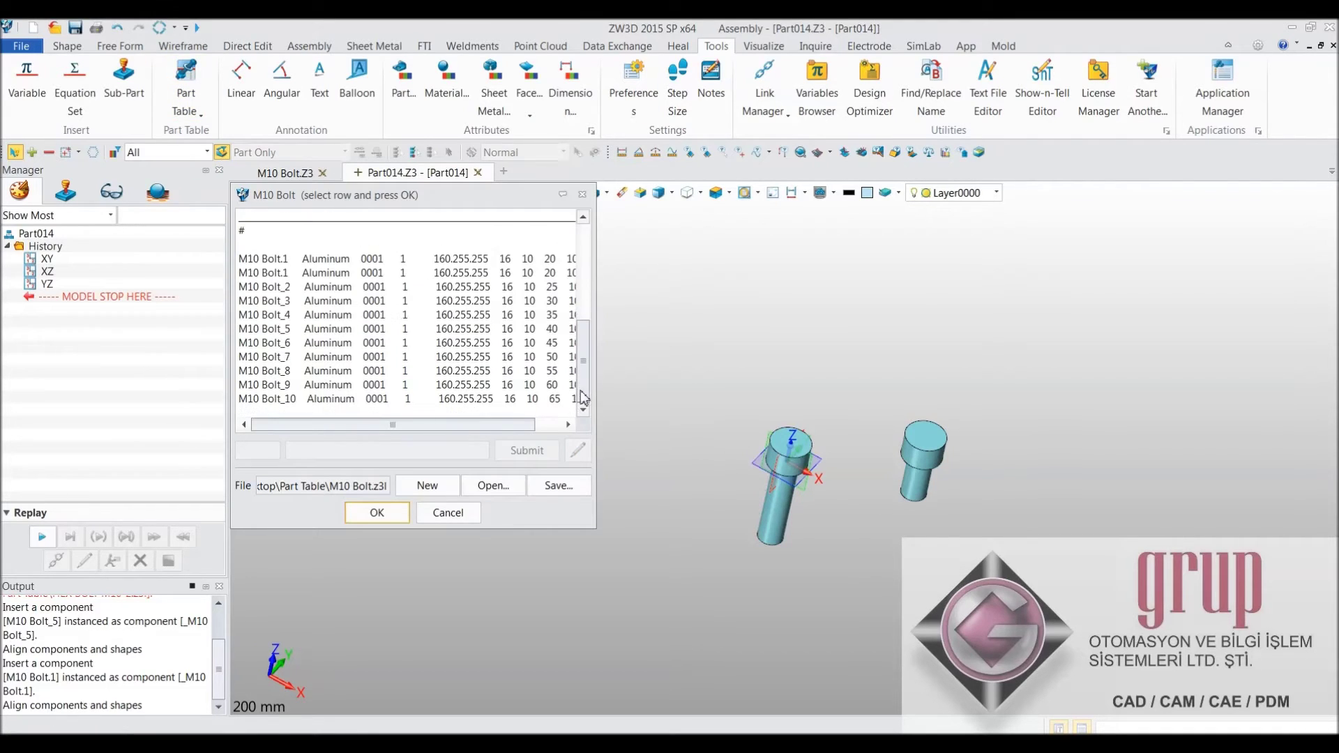
left_click(572, 489)
left_click(580, 458)
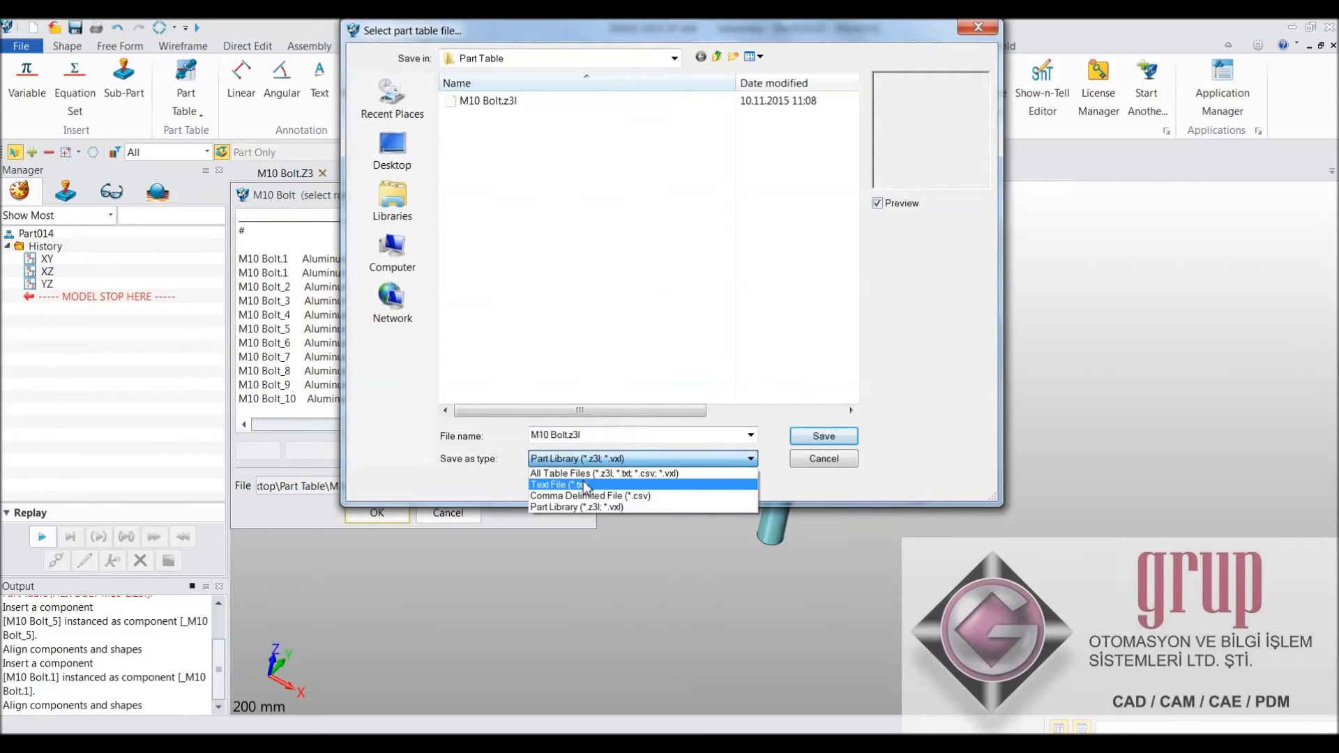
left_click(586, 489)
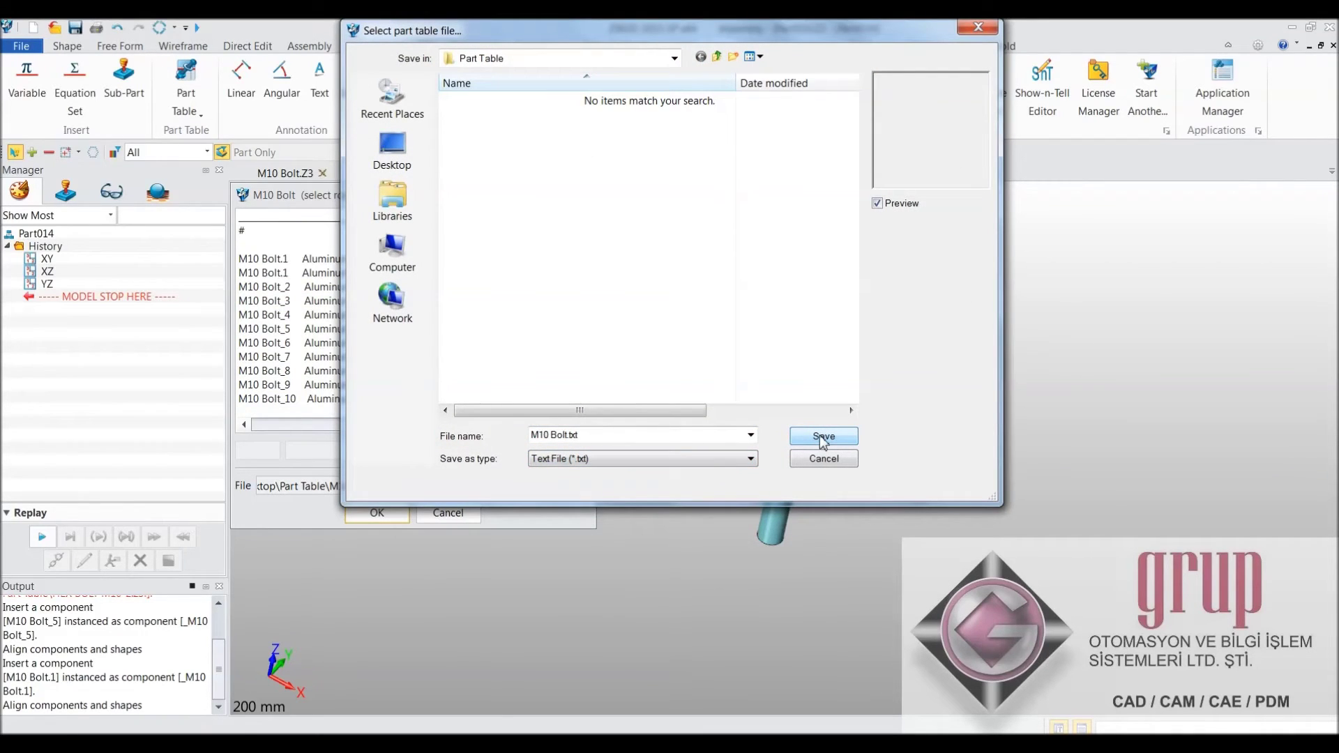
left_click(392, 150)
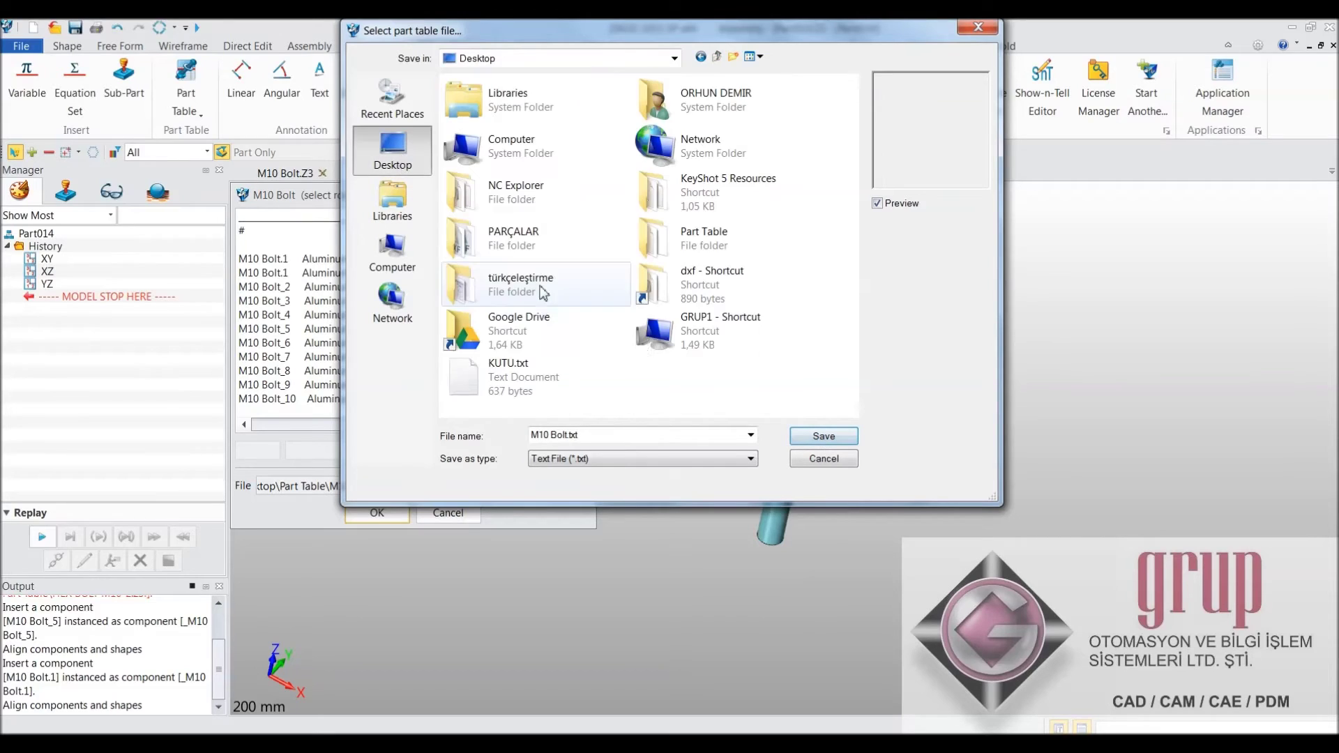
double_click(685, 244)
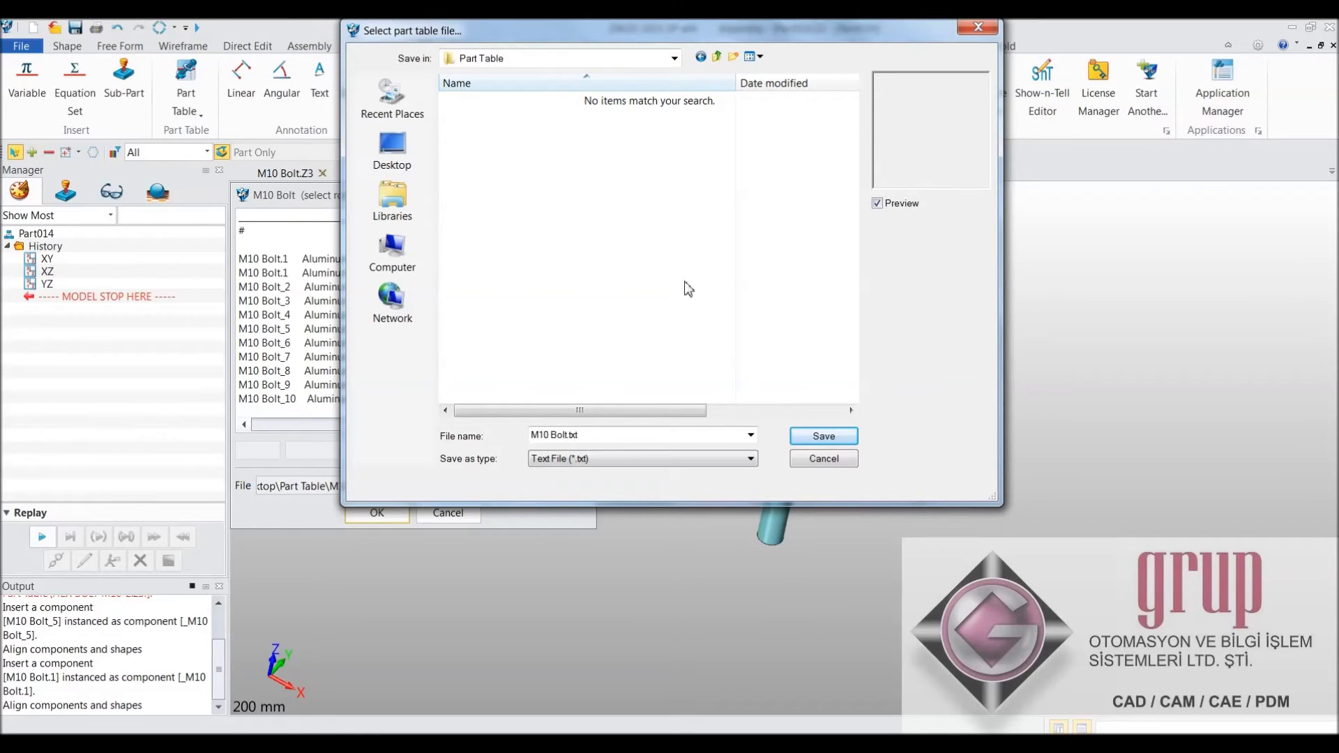
left_click(806, 440)
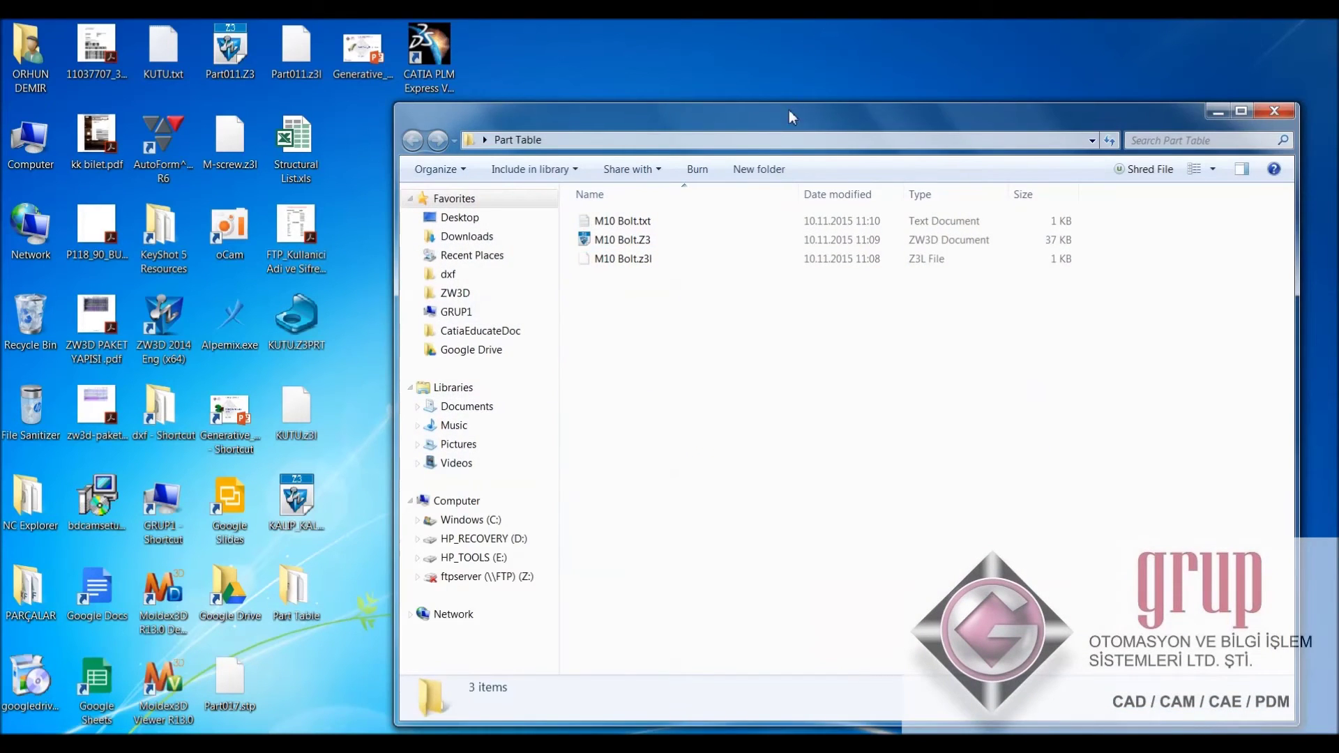
double_click(789, 110)
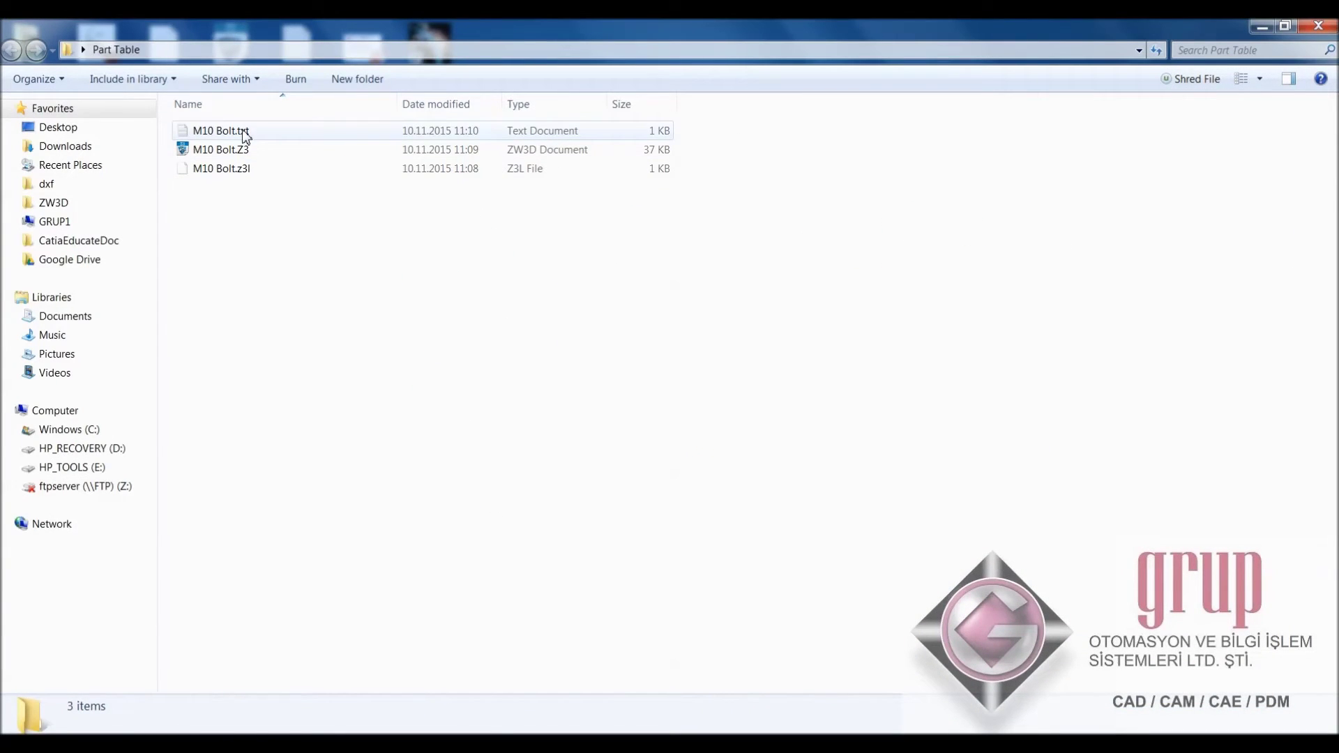
double_click(221, 131)
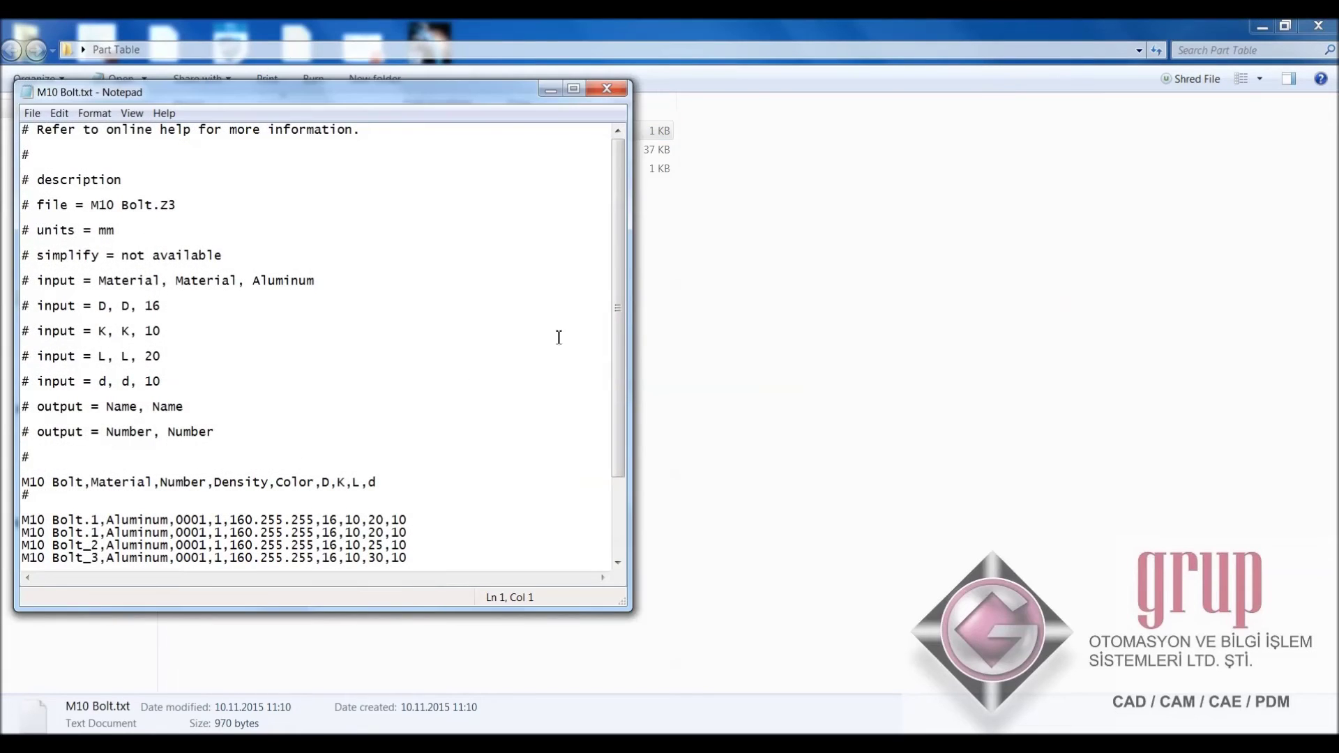
left_click_drag(623, 234, 623, 266)
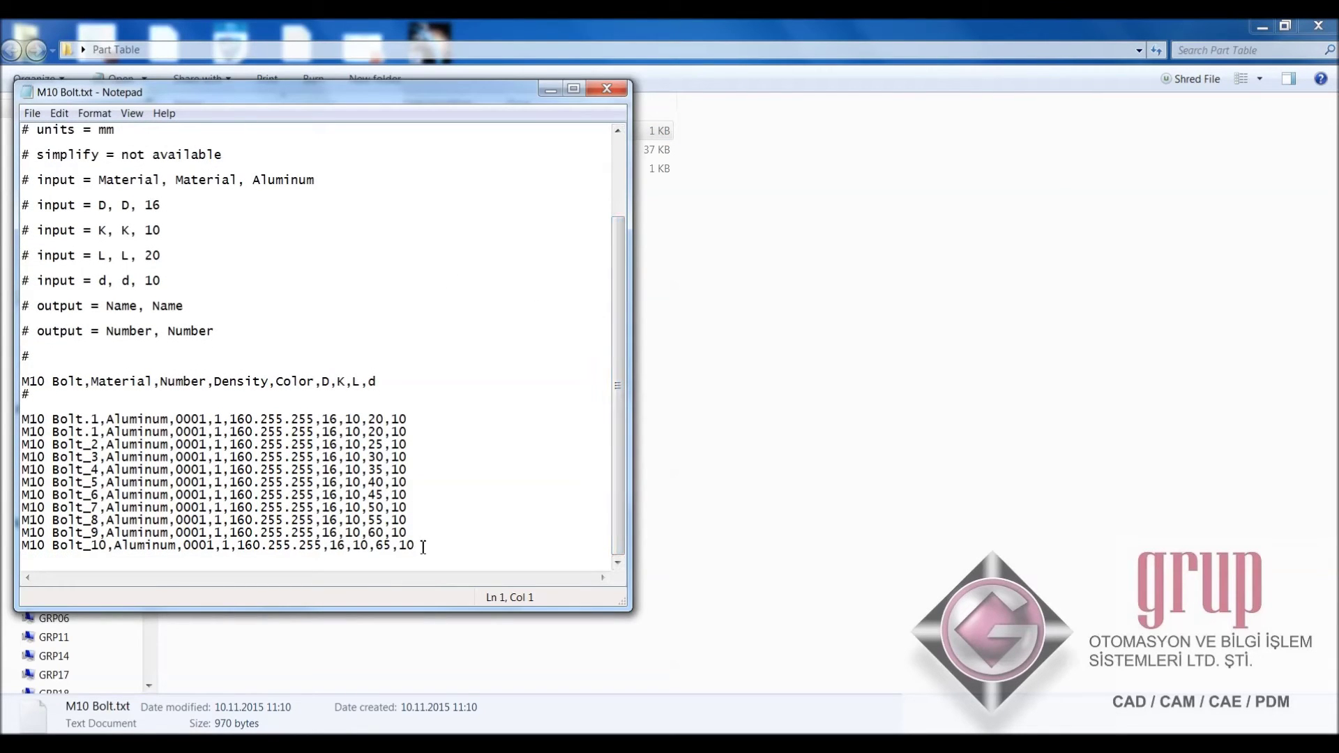
left_click_drag(418, 546, 380, 545)
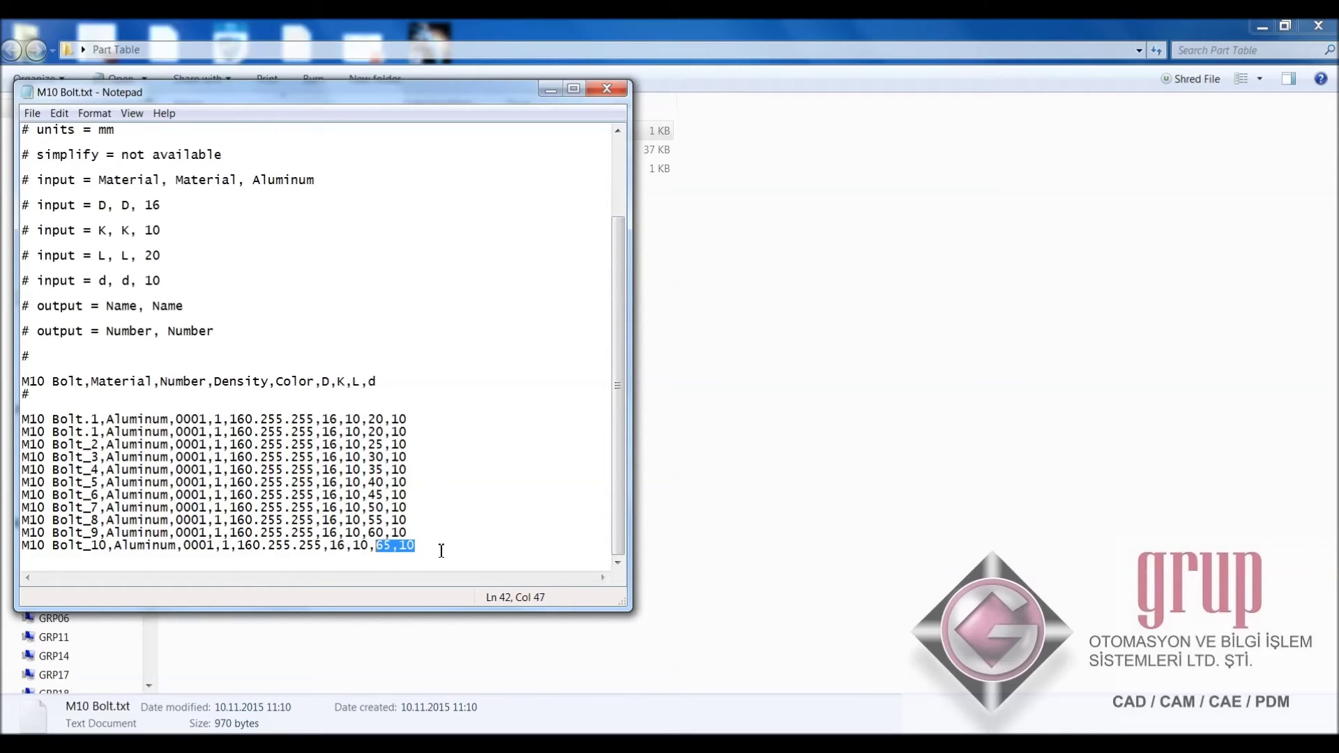
left_click_drag(411, 420, 7, 419)
key("ctrl+c")
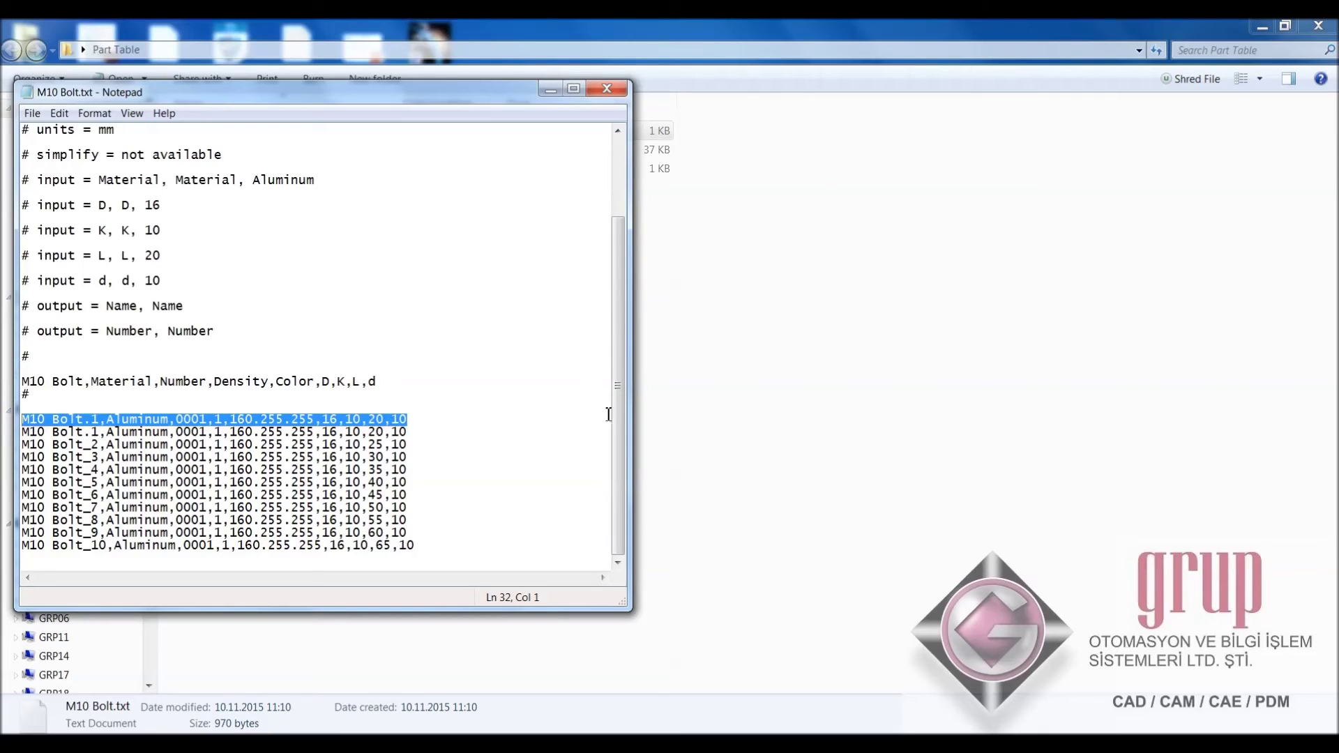
Paste two copies of the M10 Bolt.1 row at the end of the table.
left_click(433, 547)
key("Return")
key("Return")
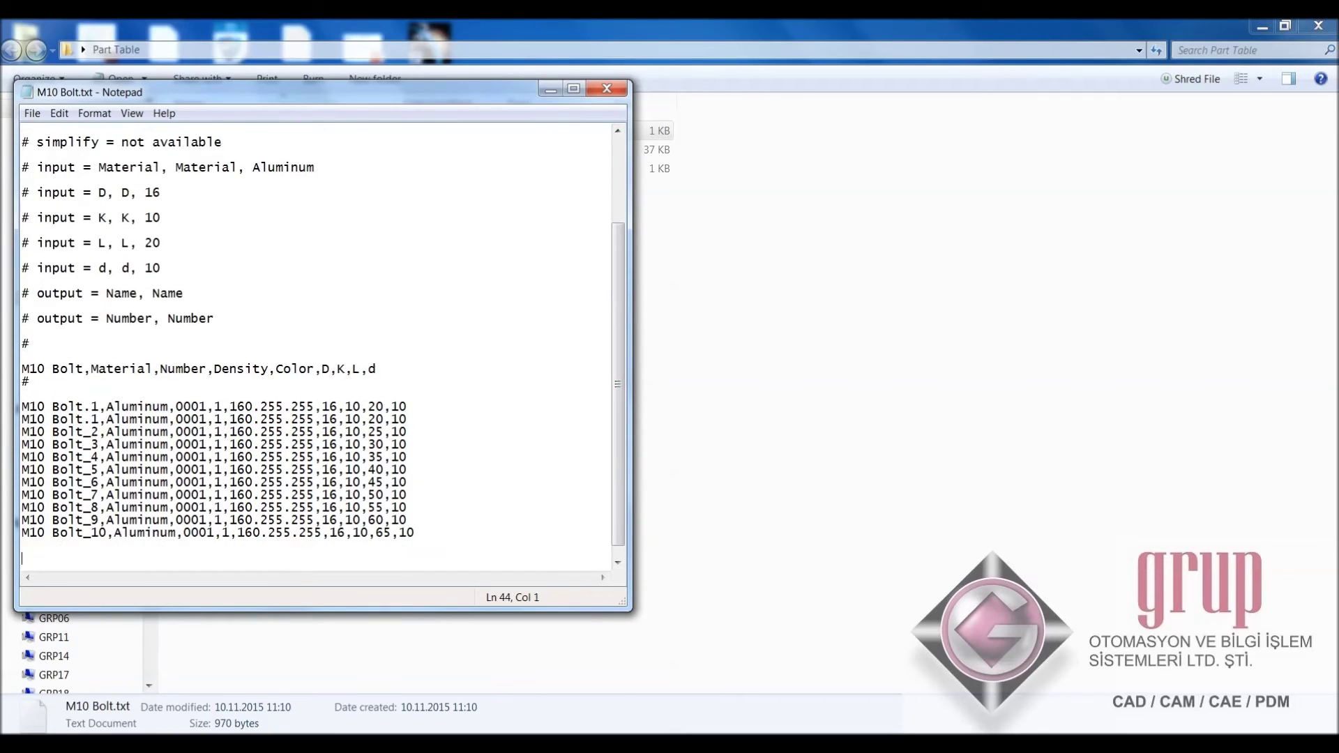
type("M10 Bolt.1,Aluminum,0001,1,160.255.255,16,10,20,10")
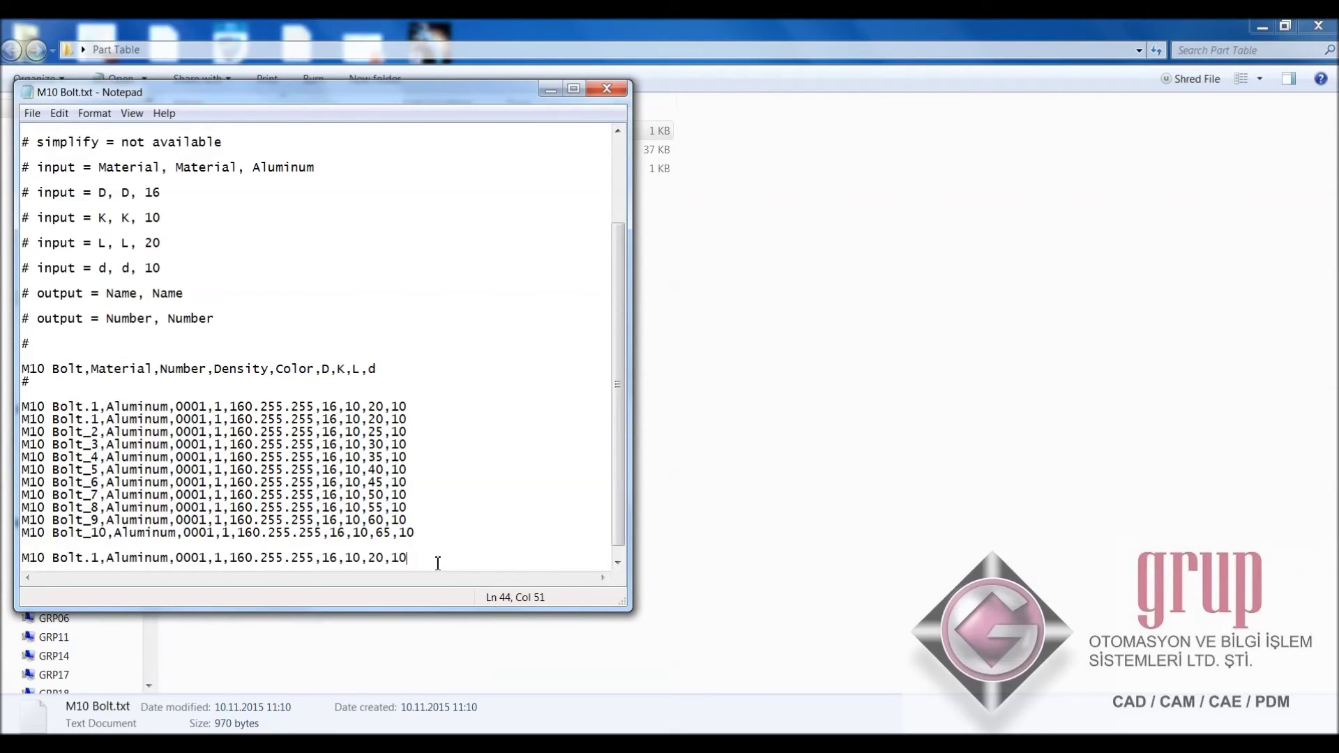
key("Return")
key("ctrl+v")
Change the first copied row's material from Aluminum to Steel.
left_click_drag(108, 546, 156, 551)
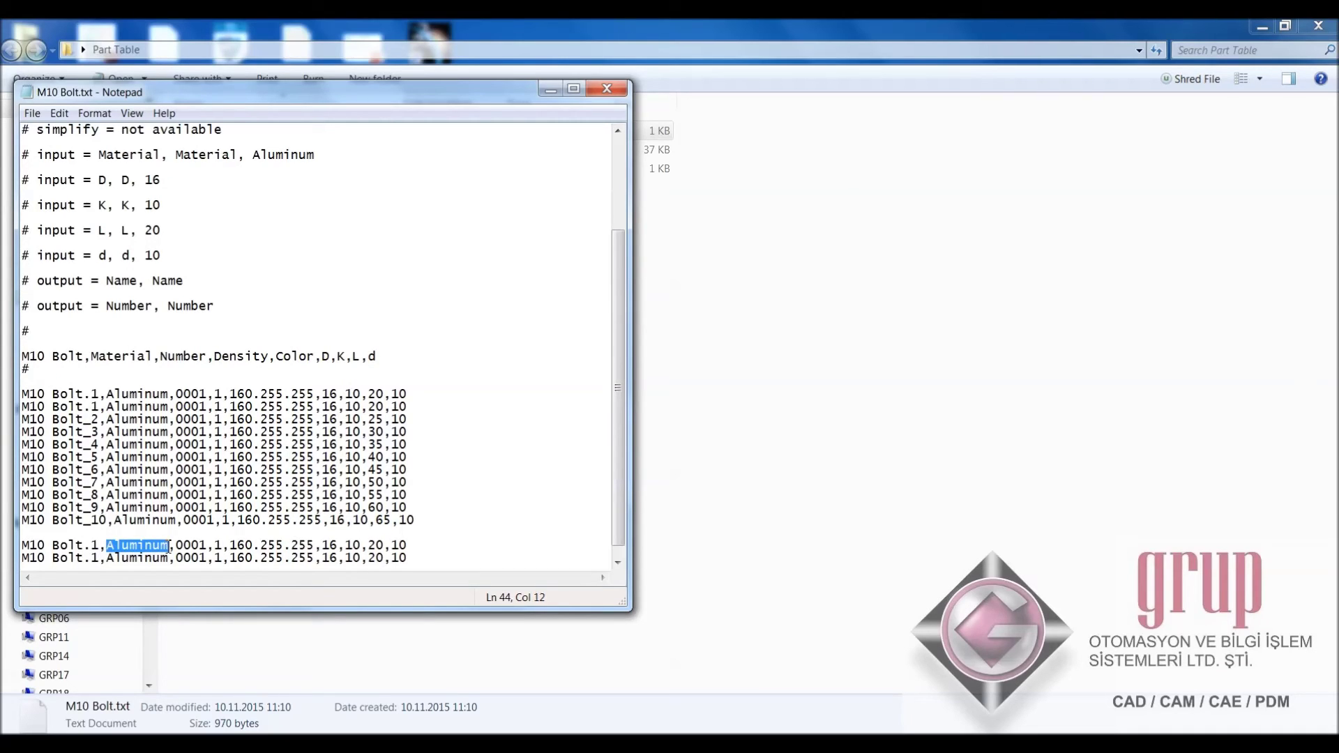
type("s")
key("BackSpace")
type("S")
key("Caps_Lock")
key("BackSpace")
type("s")
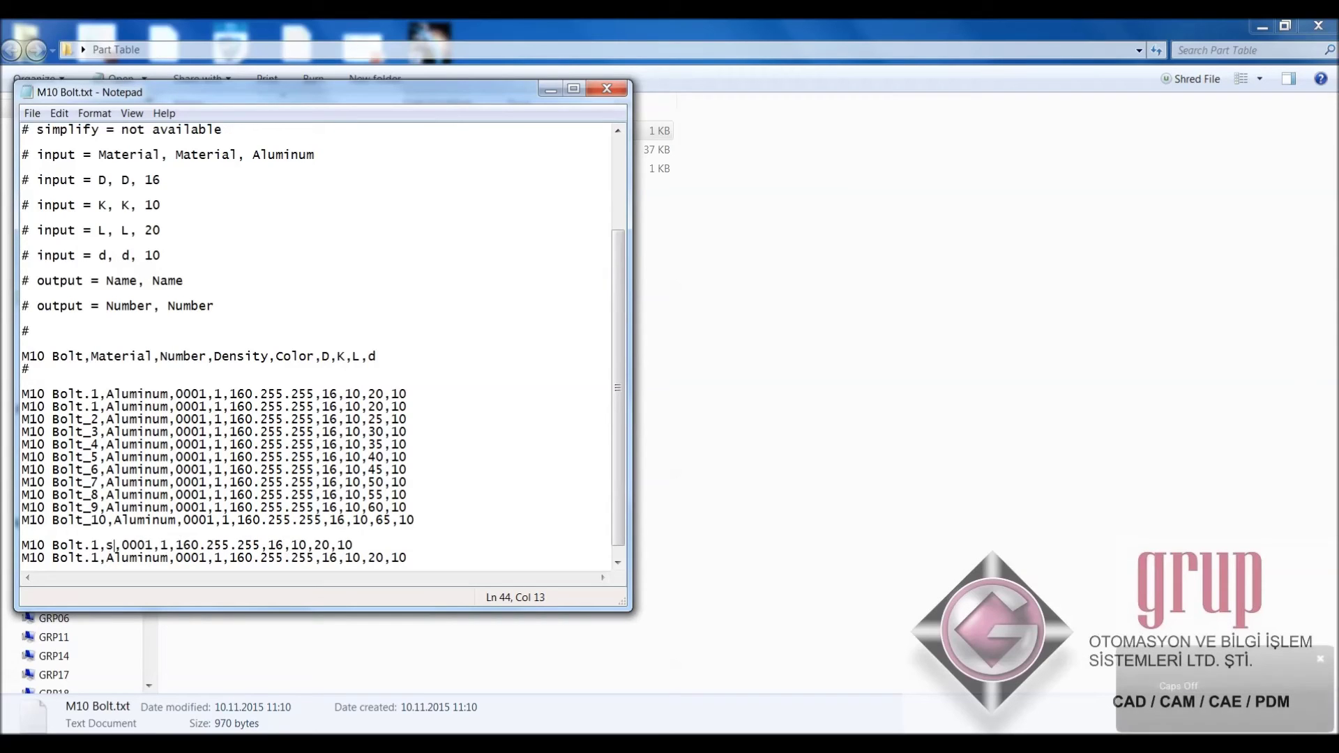
key("BackSpace")
type("Steel")
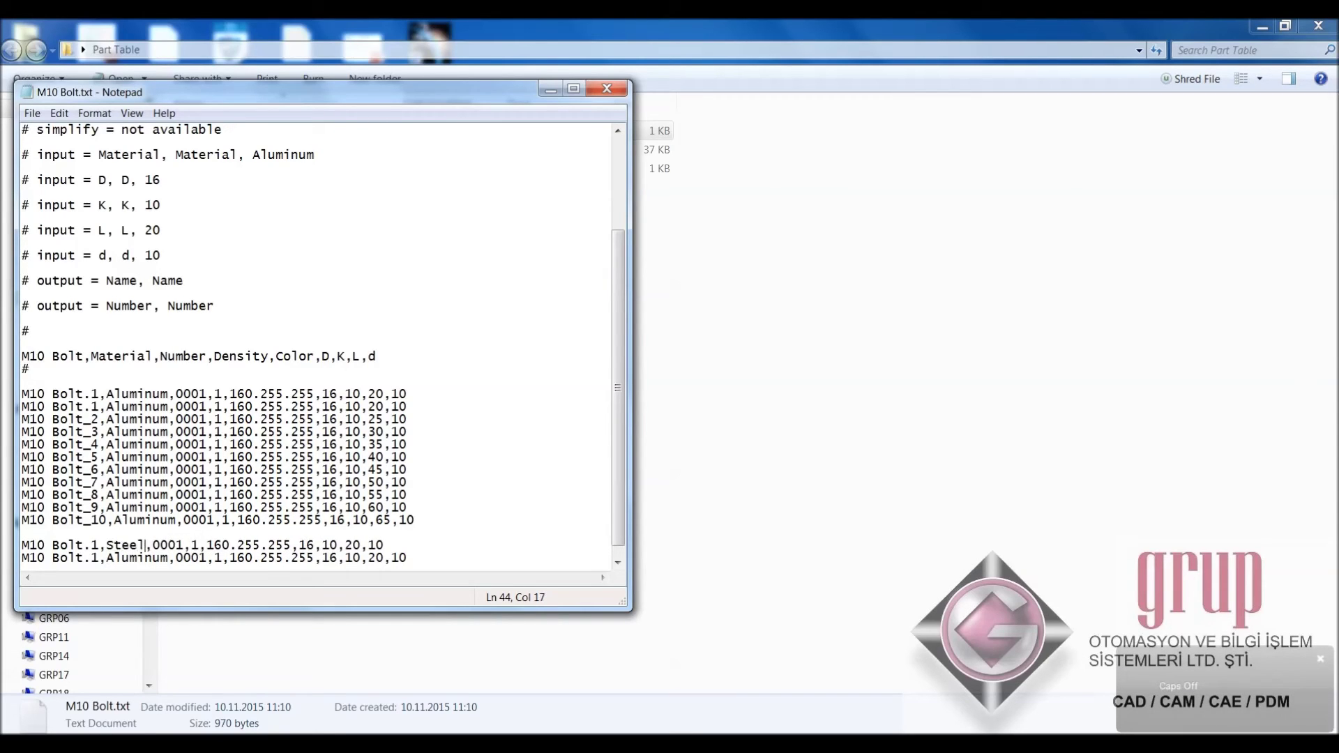
Replace Aluminum with Steel in the second copied row.
left_click_drag(169, 559, 108, 559)
key("Left")
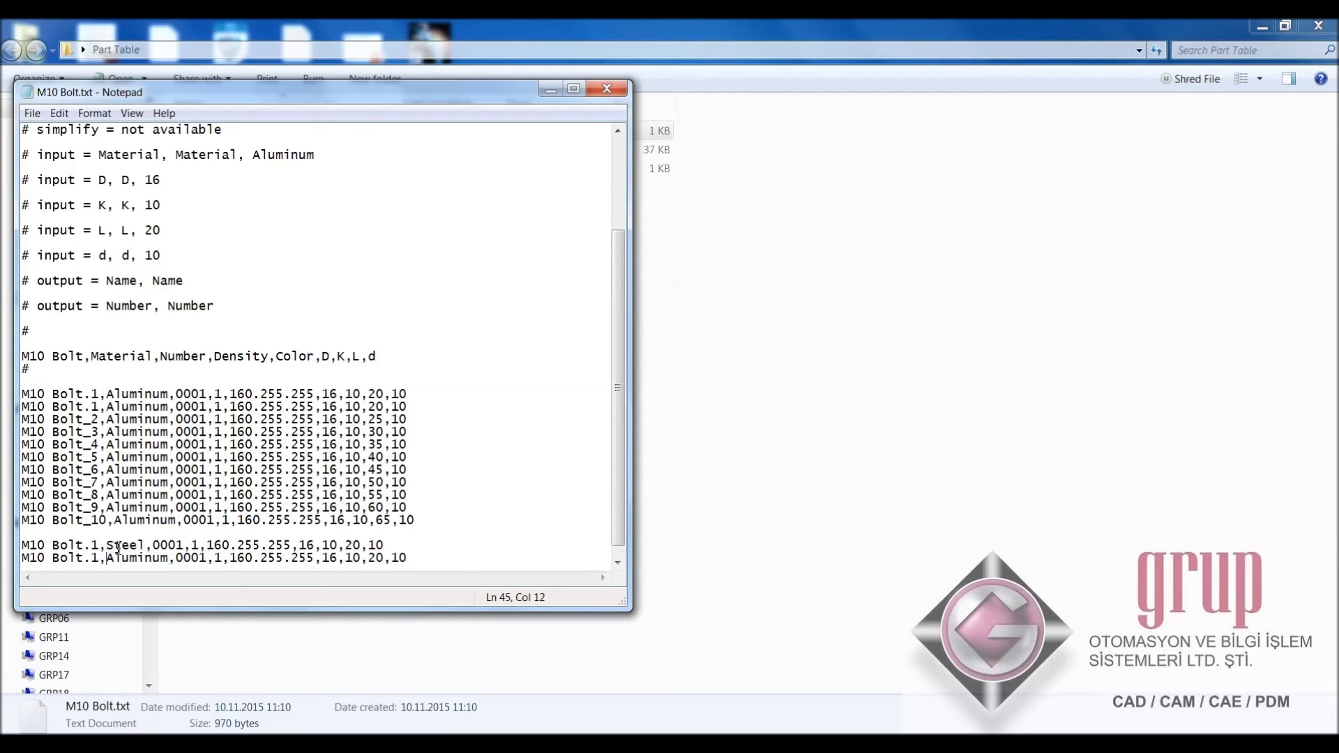
key("Delete")
type(",")
key("Delete")
key("Delete")
key("Delete")
key("Delete")
key("Delete")
key("Delete")
key("Delete")
type("Steel")
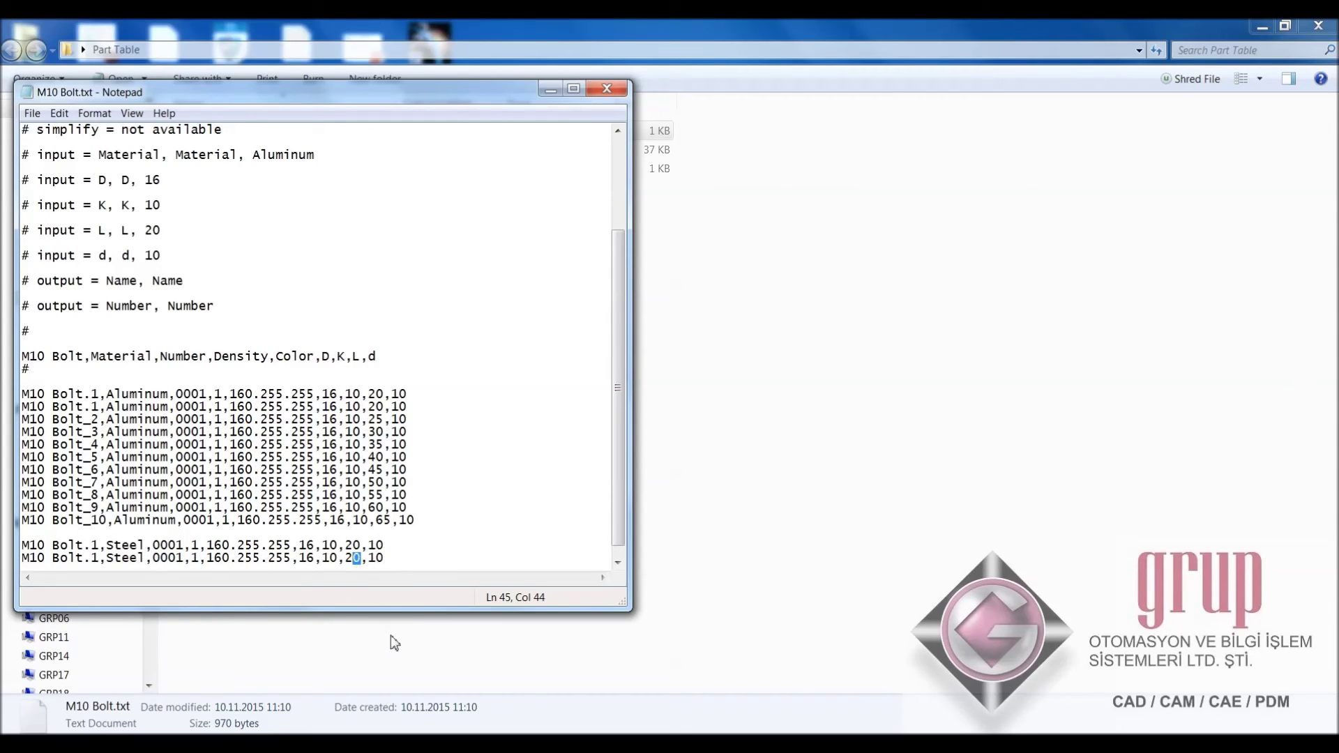
type("5")
Save the edited text file and close Notepad.
left_click(32, 113)
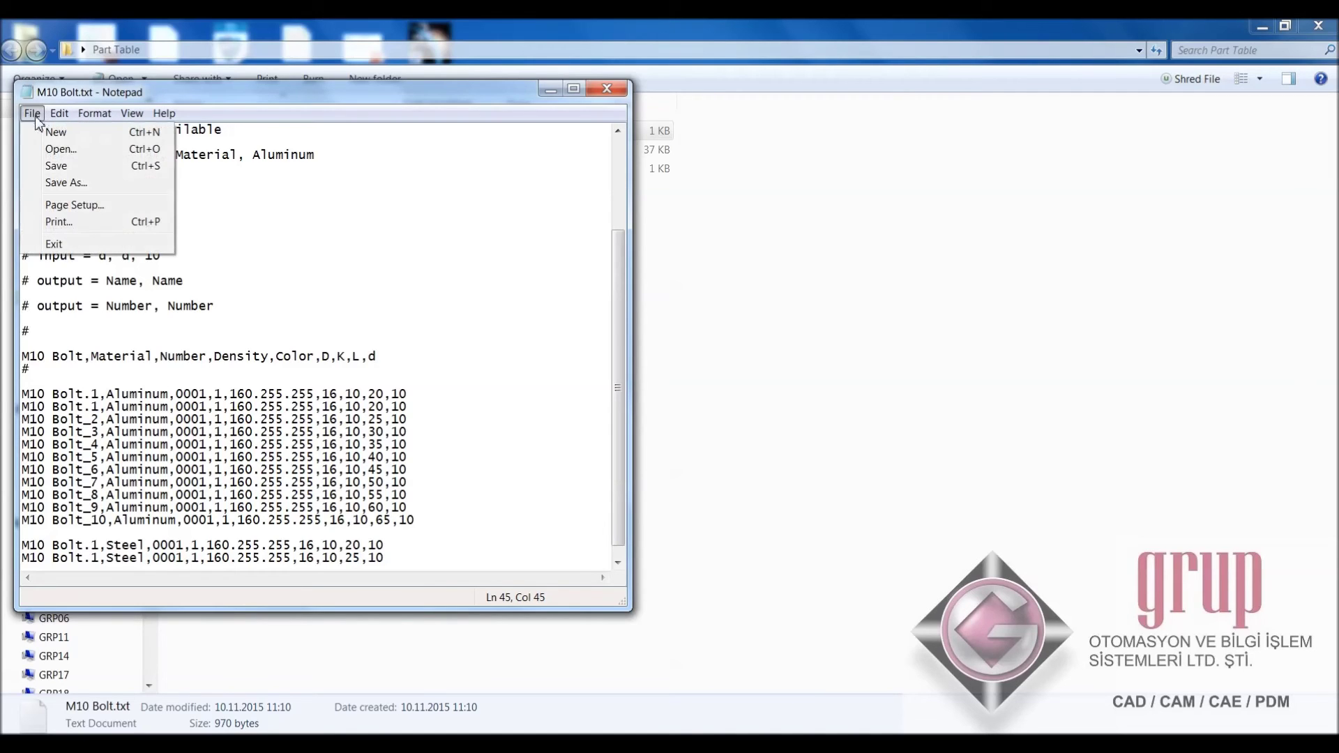
left_click(69, 166)
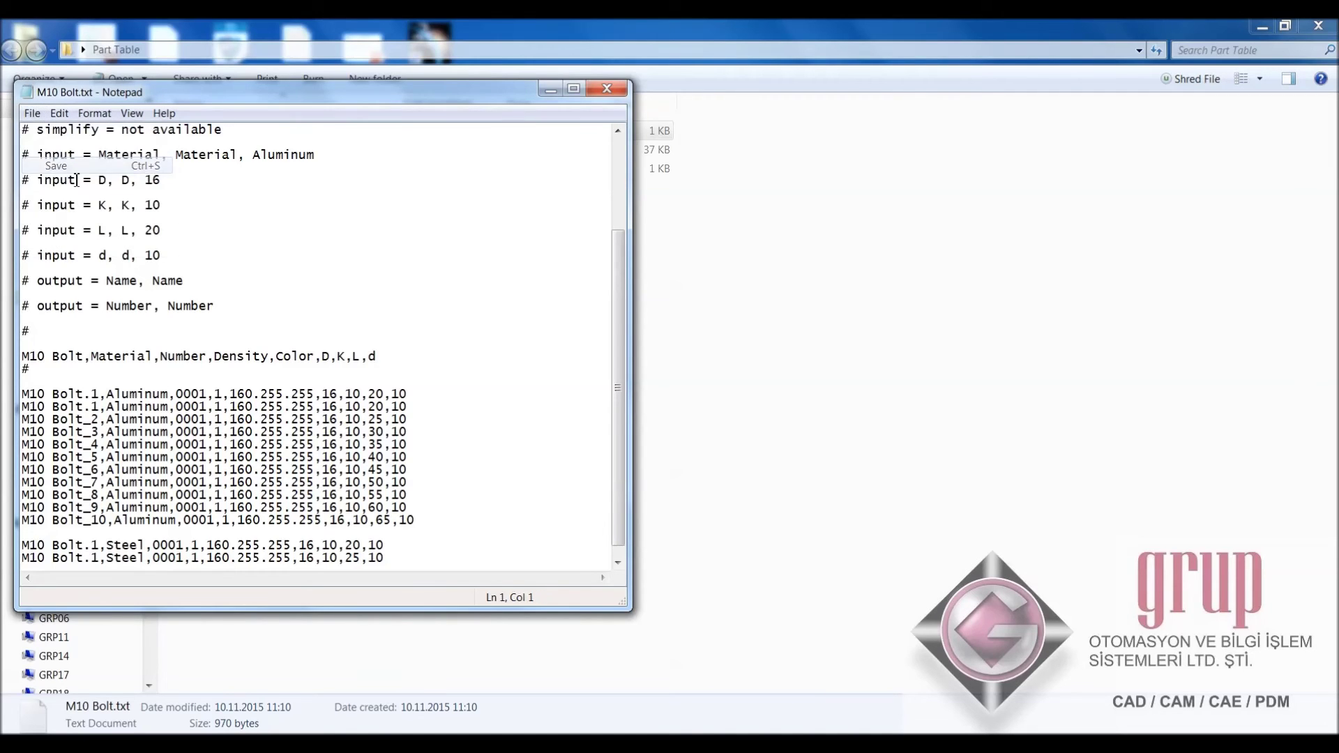
left_click(607, 89)
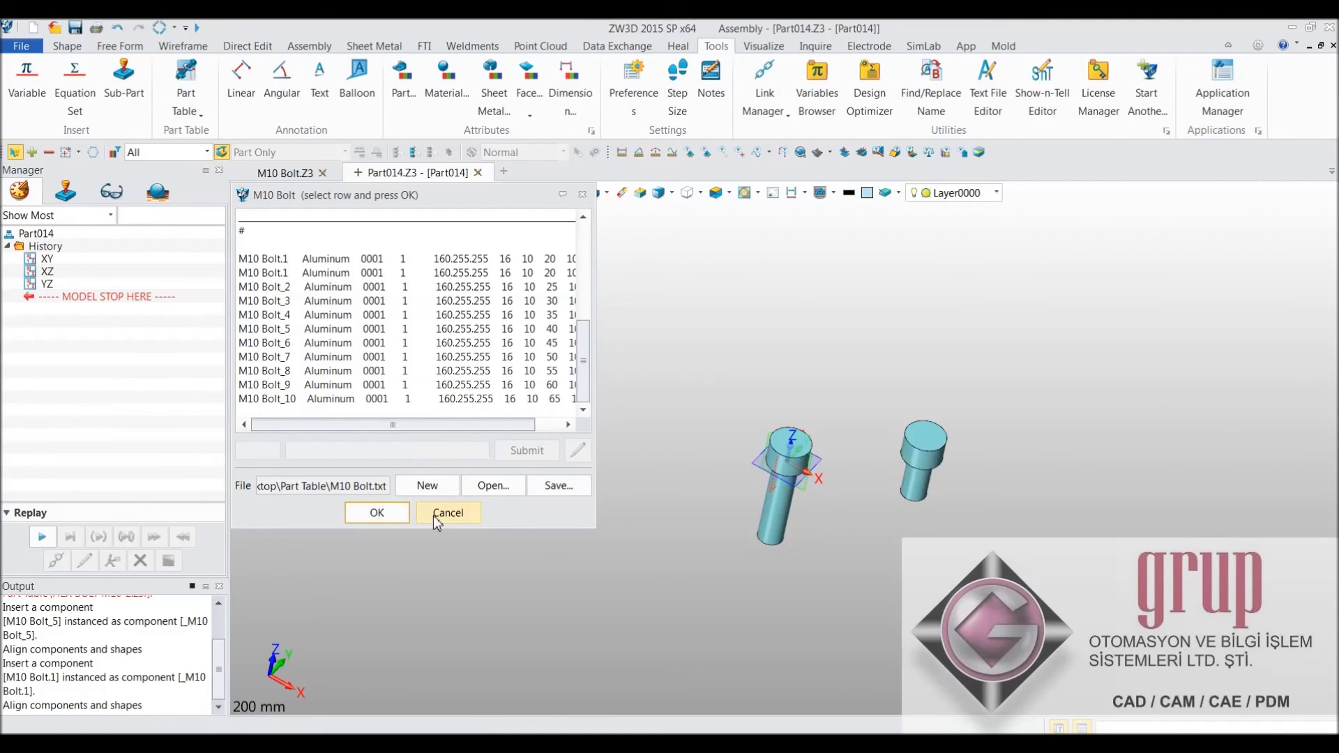
Discard the old bolt table and load the edited M10 Bolt.txt with its Steel rows.
left_click(440, 516)
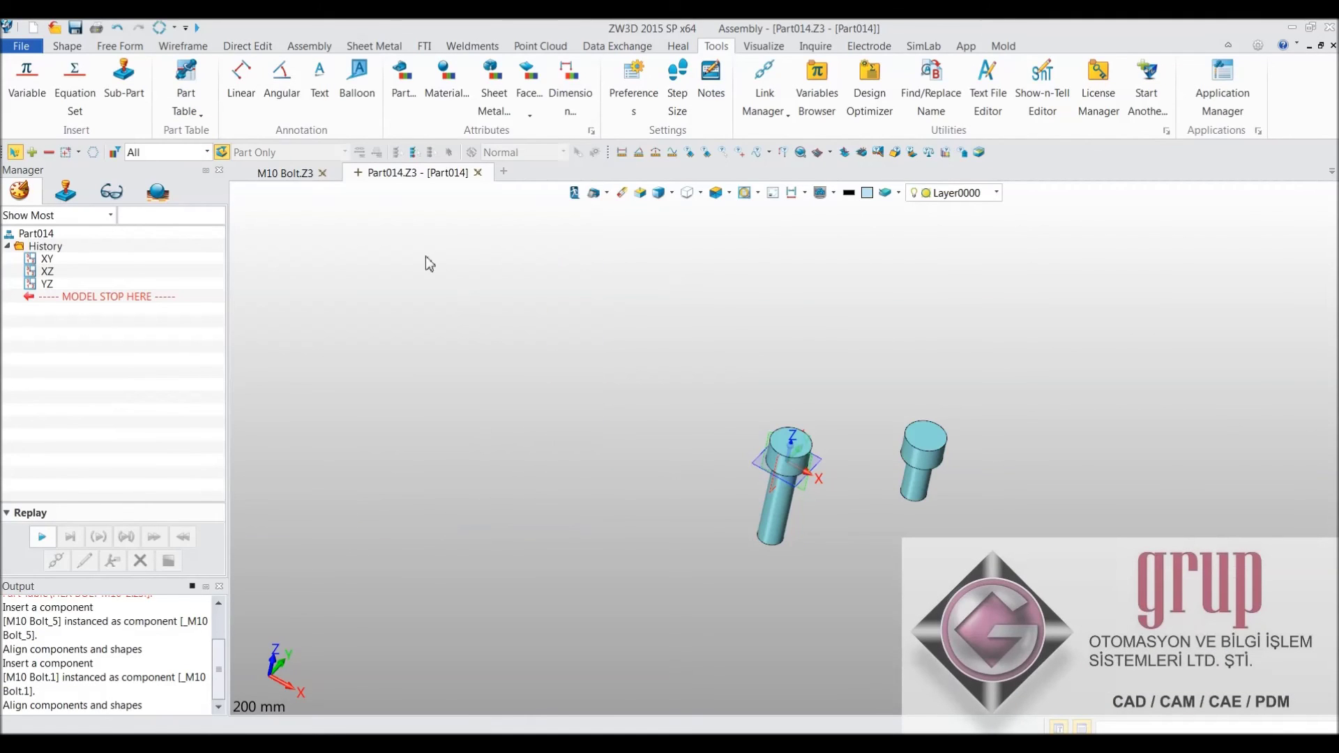
left_click(199, 79)
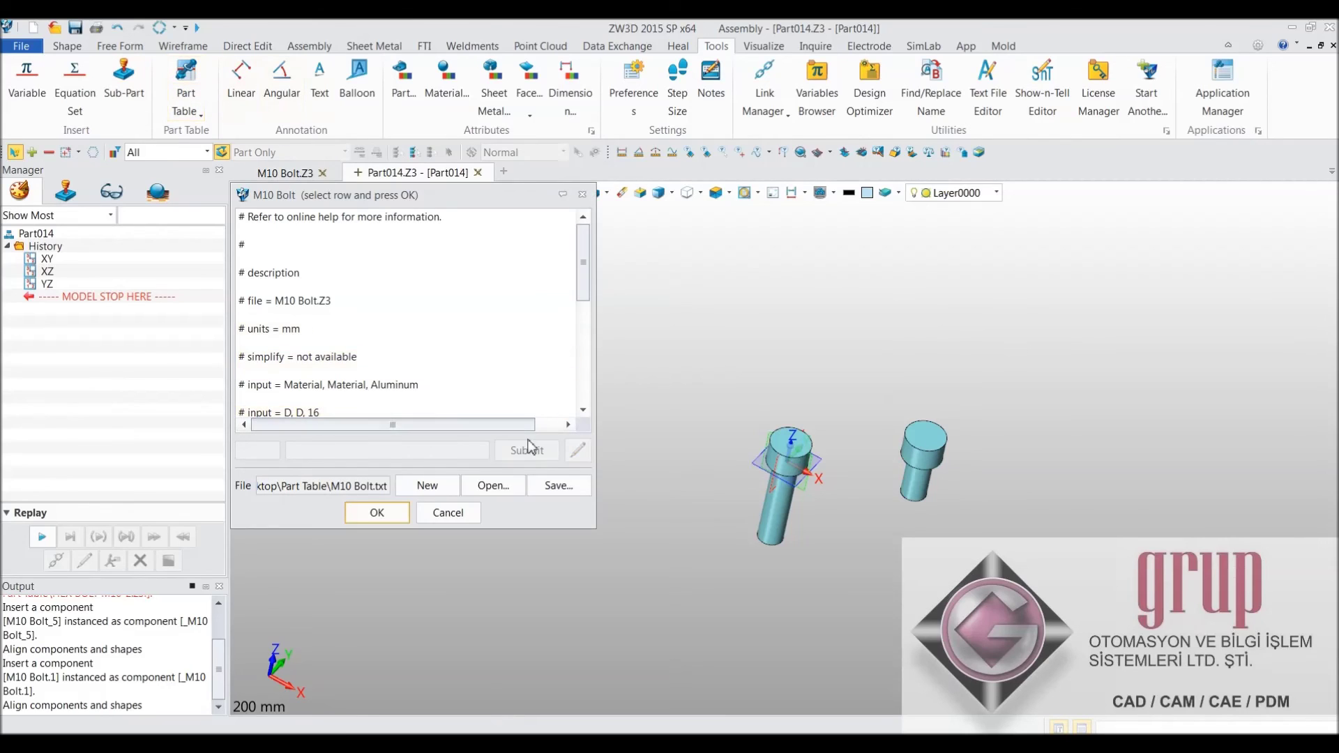
left_click(494, 486)
double_click(488, 102)
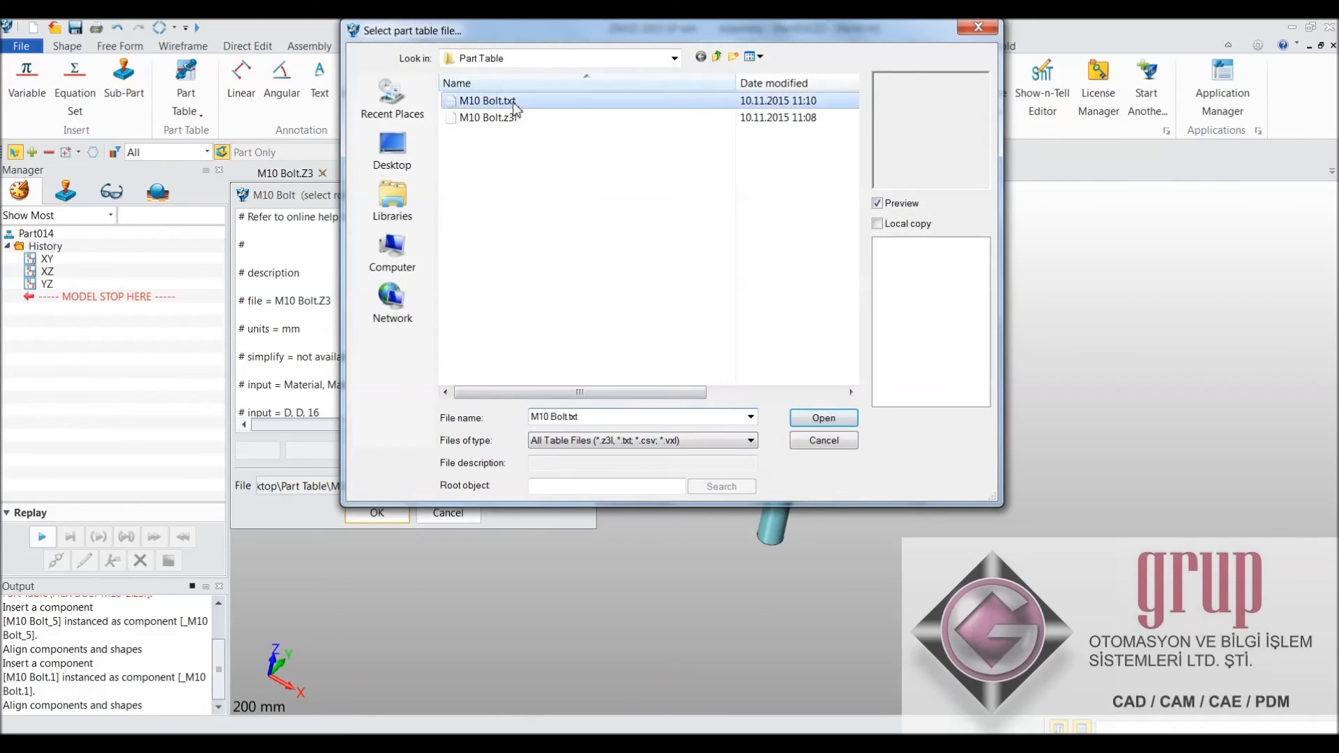
scroll(578, 305, "down", 5)
scroll(578, 305, "down", 5)
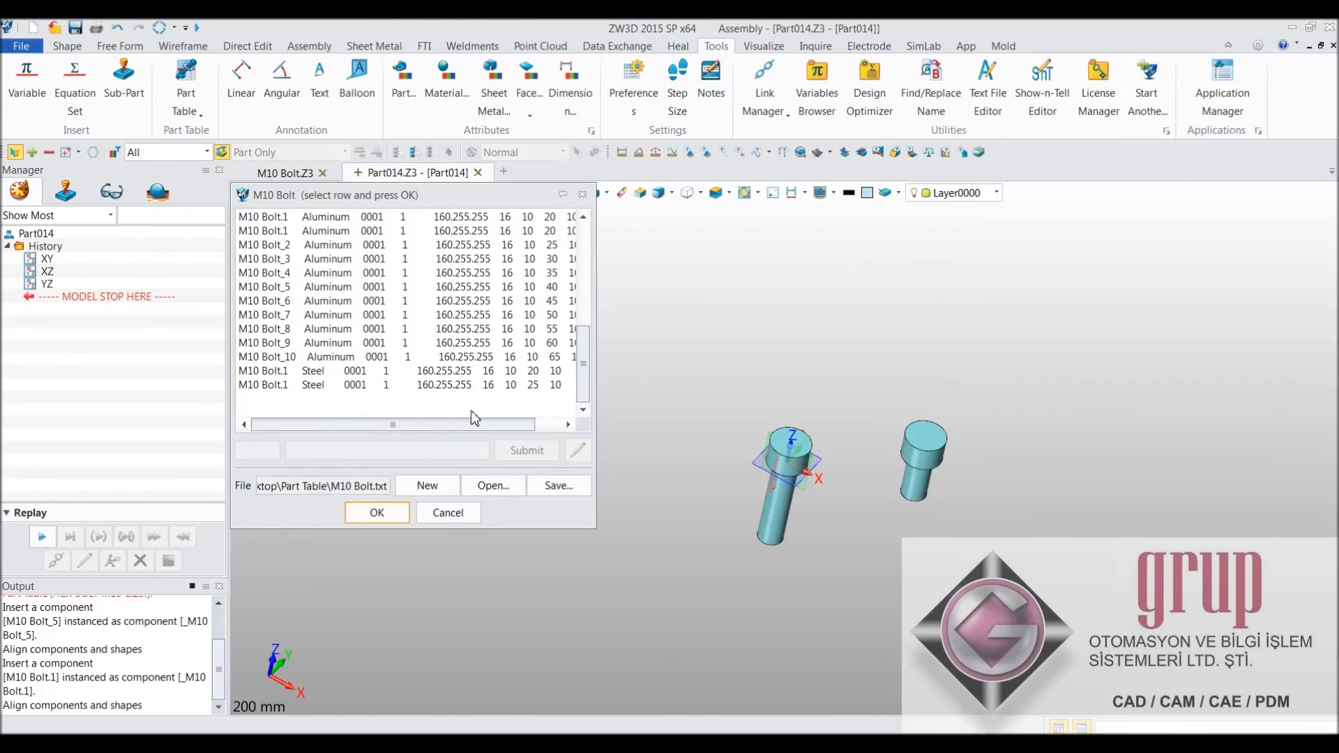
Save the loaded table as M10 Bolt-2.z3l, accept it, and begin a new file.
left_click(558, 485)
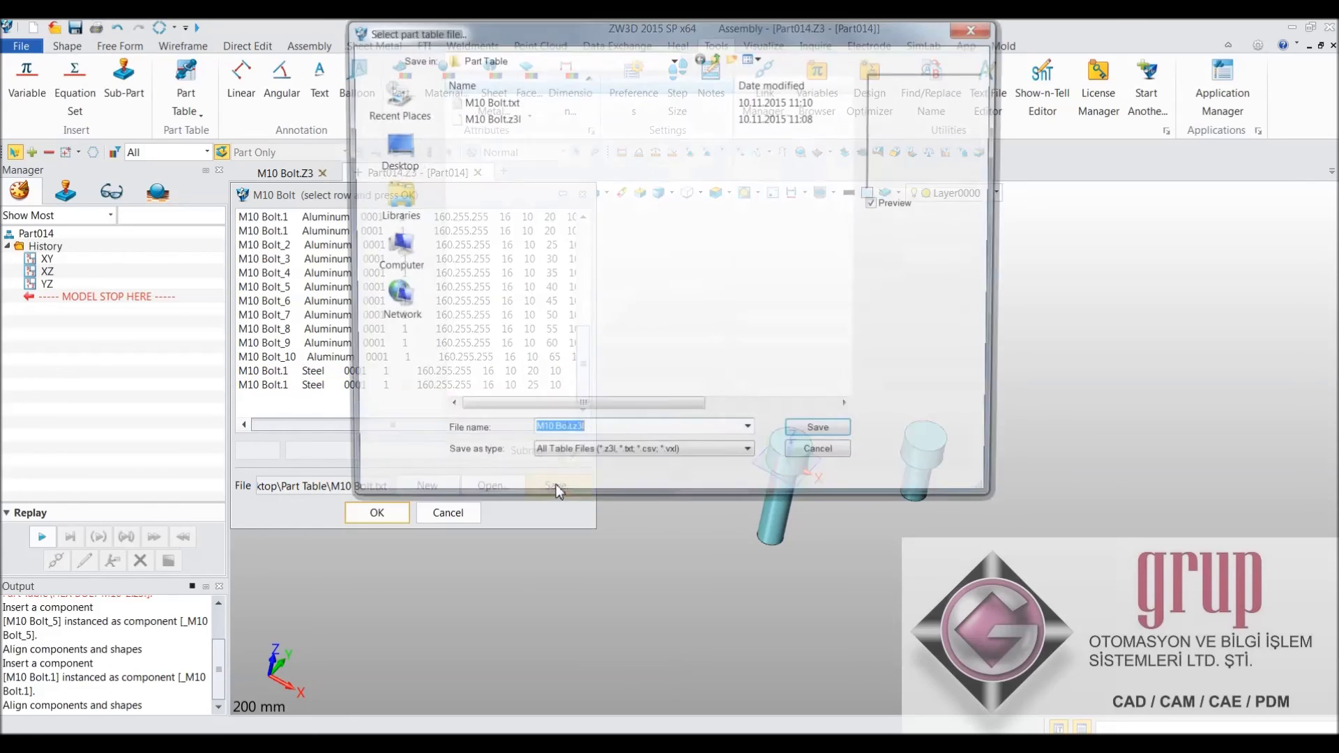
left_click(572, 435)
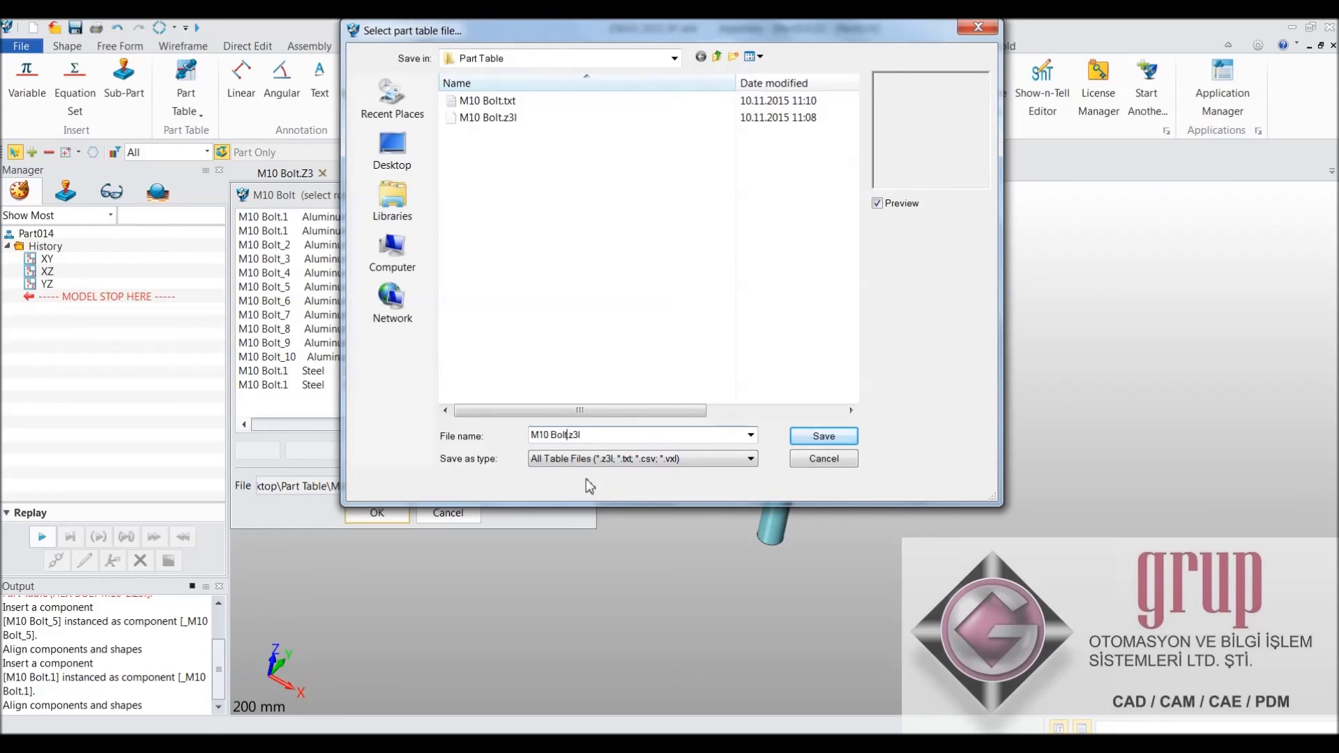
type("-2")
left_click(814, 440)
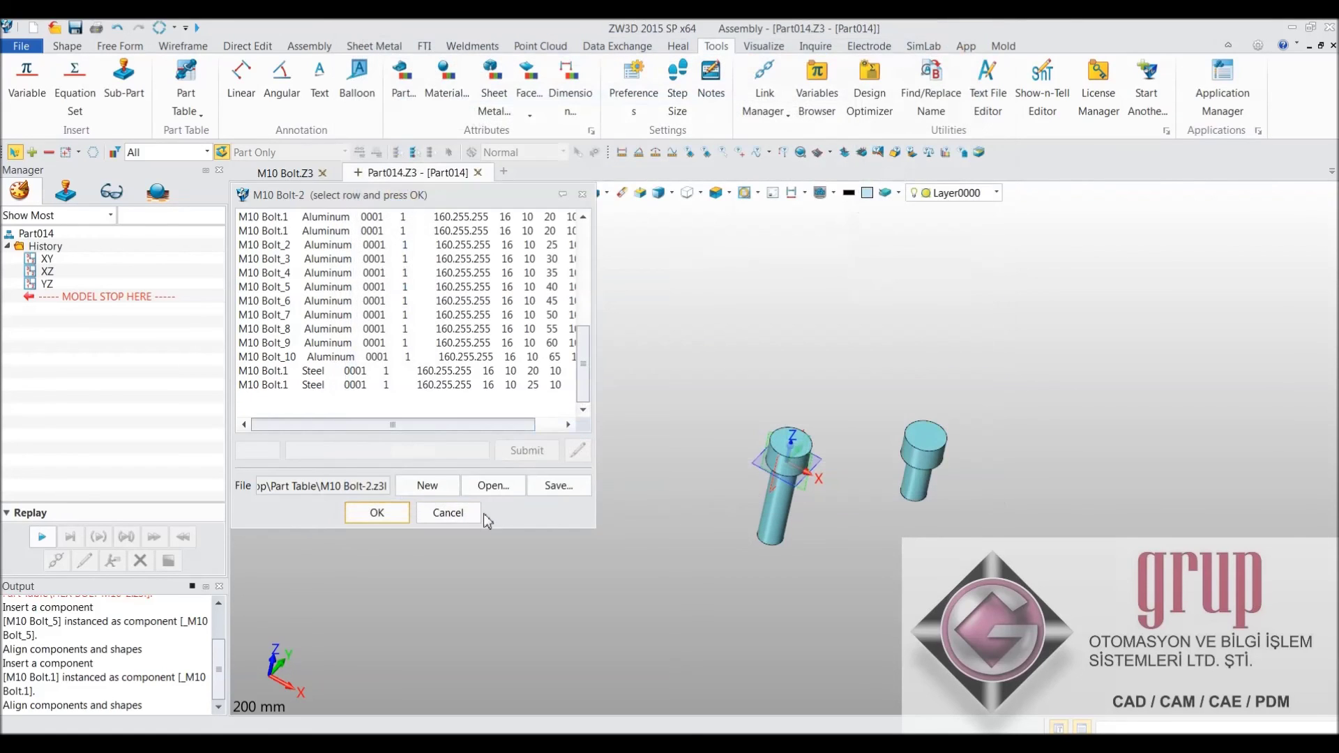
left_click(399, 516)
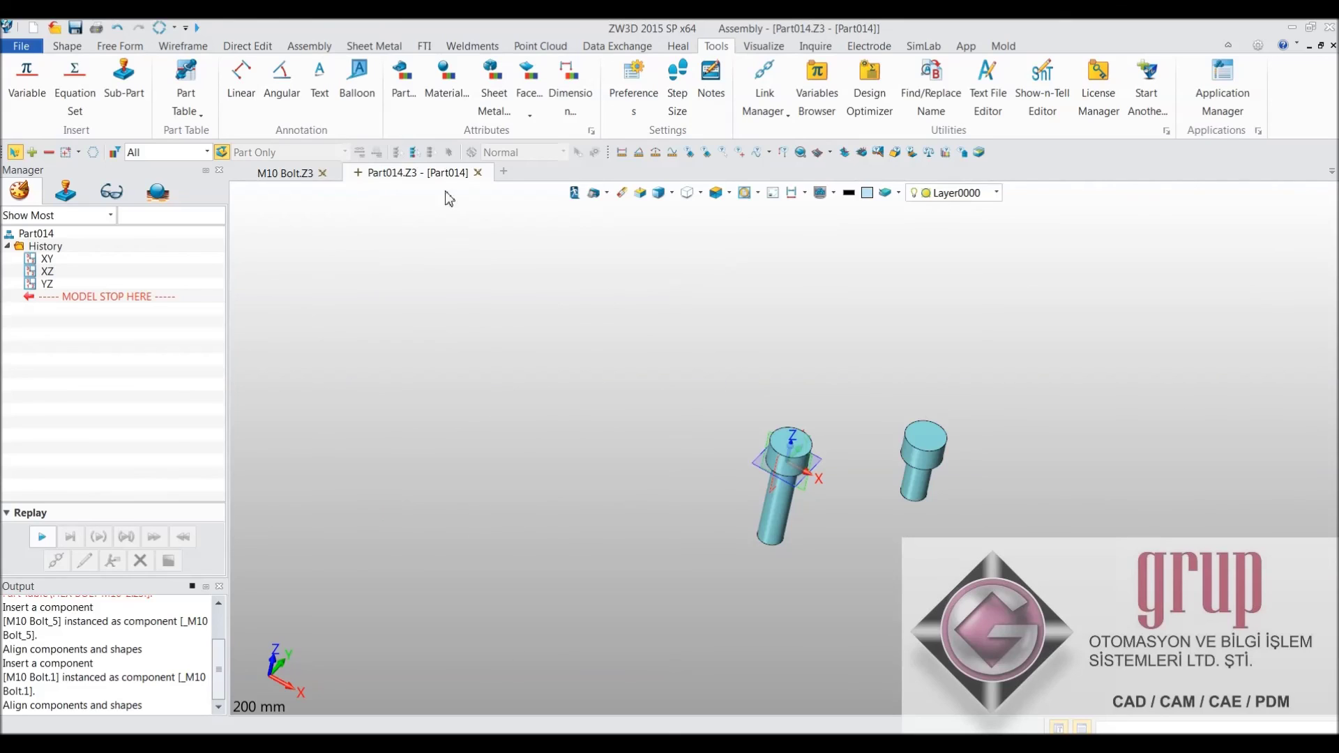
left_click(503, 172)
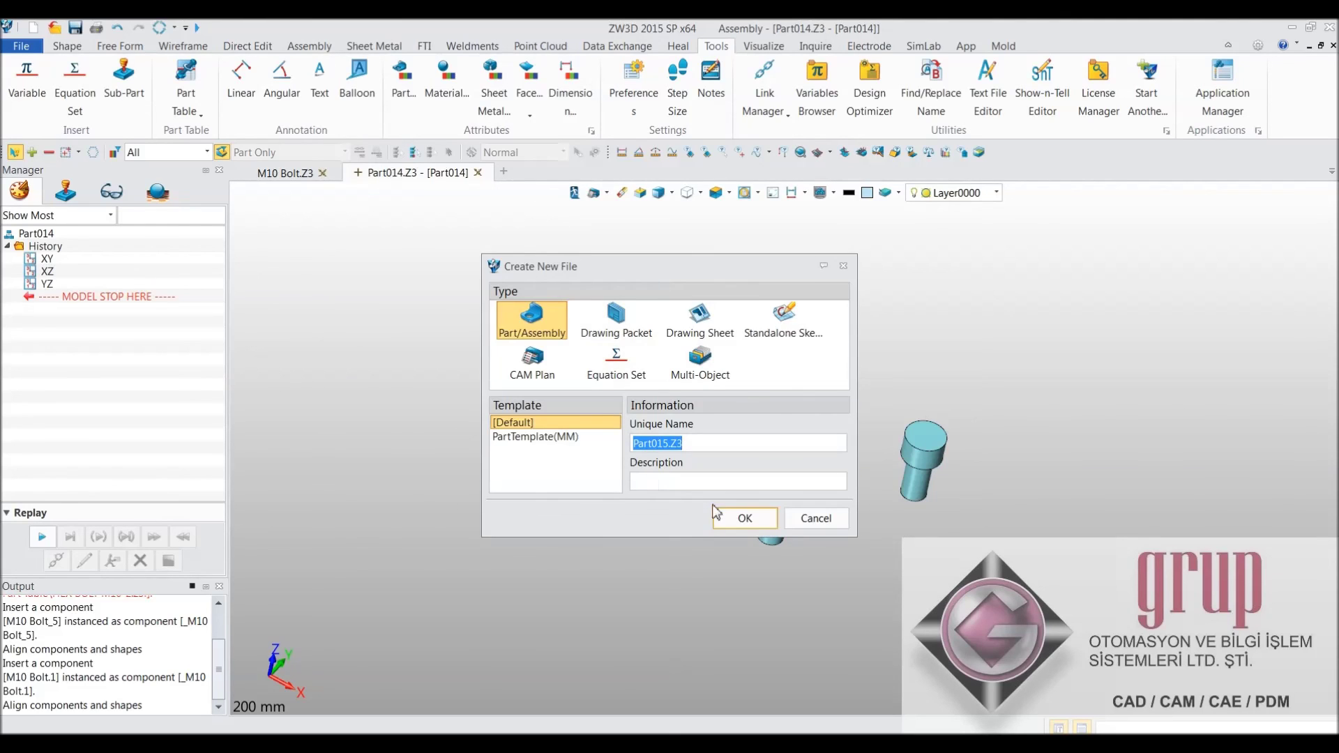
Create new part Part015 and load the M10 Bolt-2.z3l table into the Part Library.
left_click(740, 515)
left_click(184, 112)
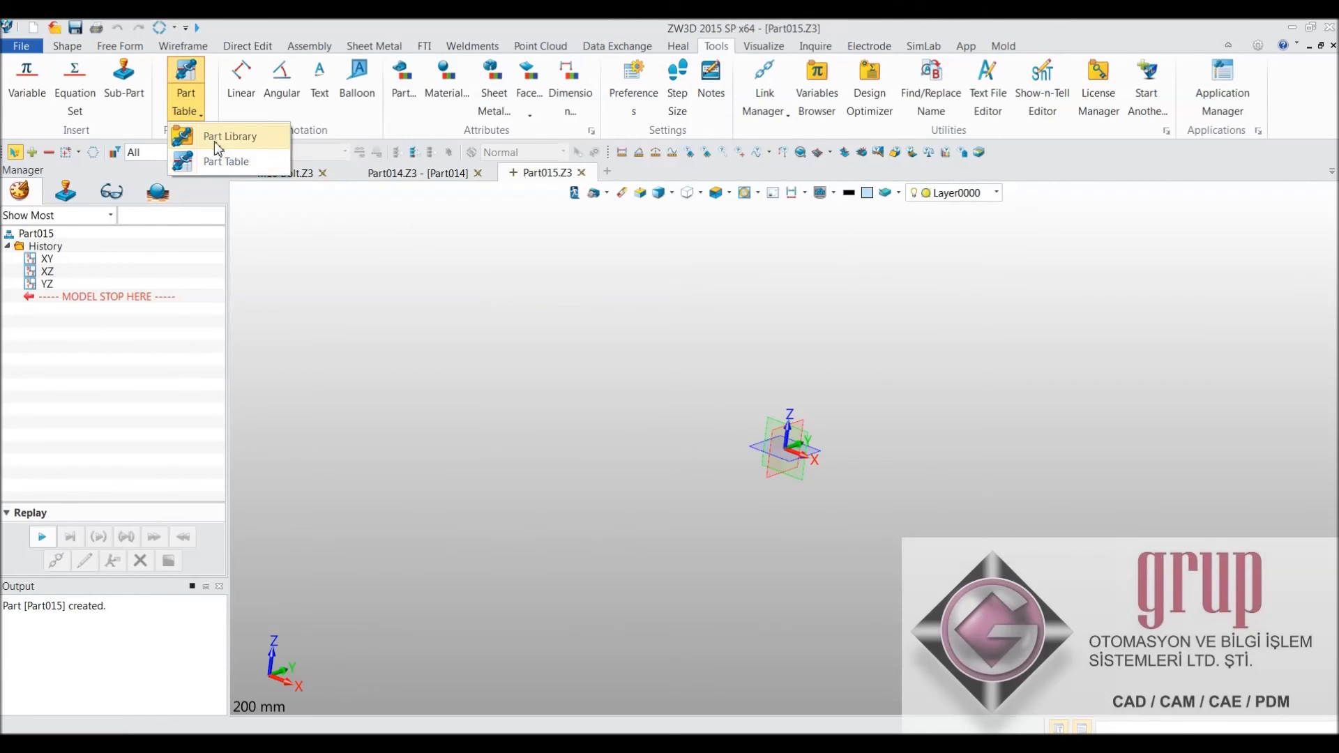
left_click(218, 140)
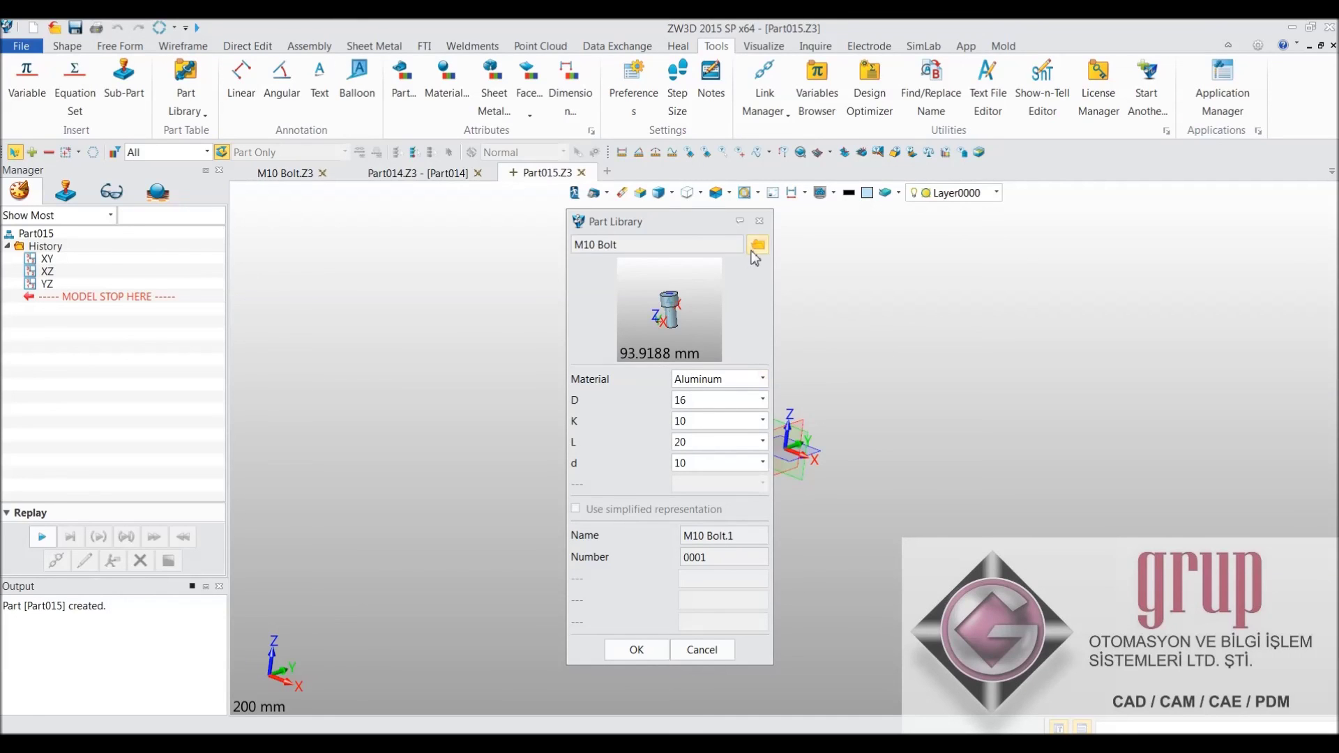
left_click(757, 245)
double_click(493, 117)
Insert M10 Bolt.1 with Steel material and a chosen length at the origin.
left_click(705, 379)
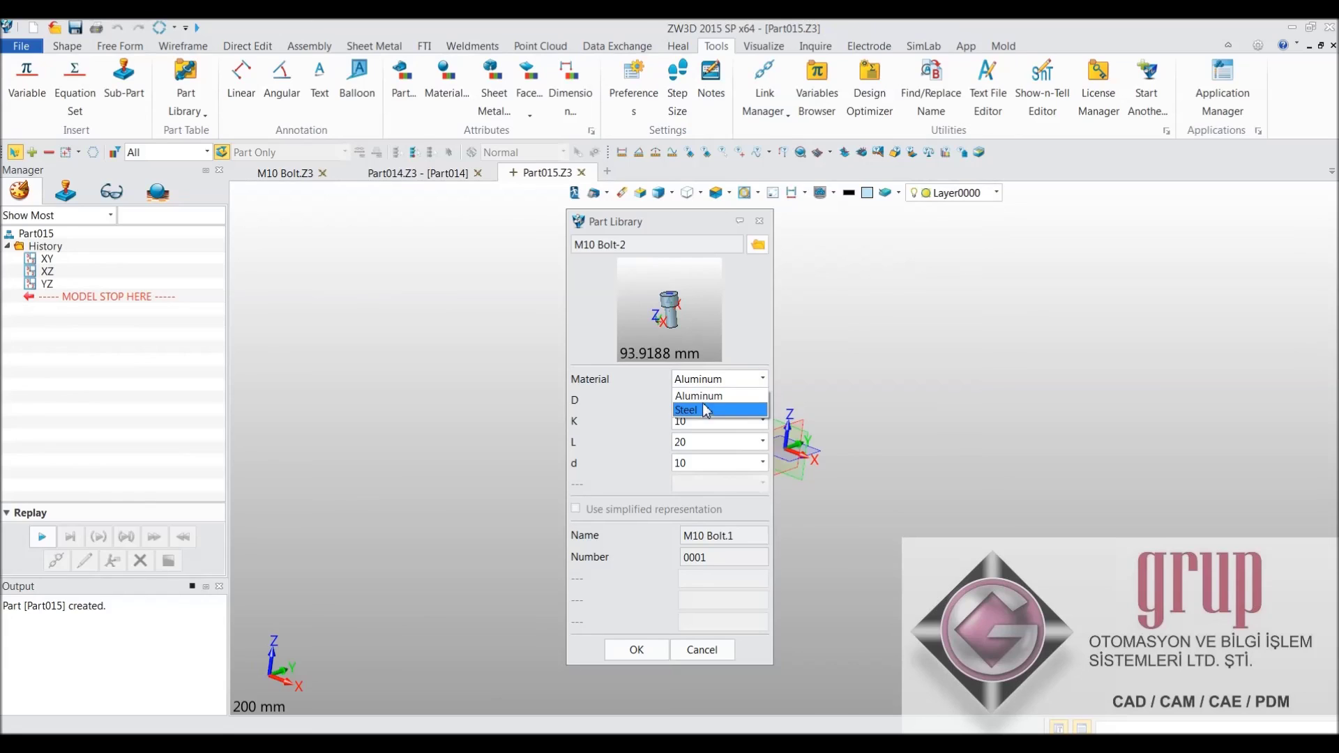
left_click(702, 397)
left_click(723, 449)
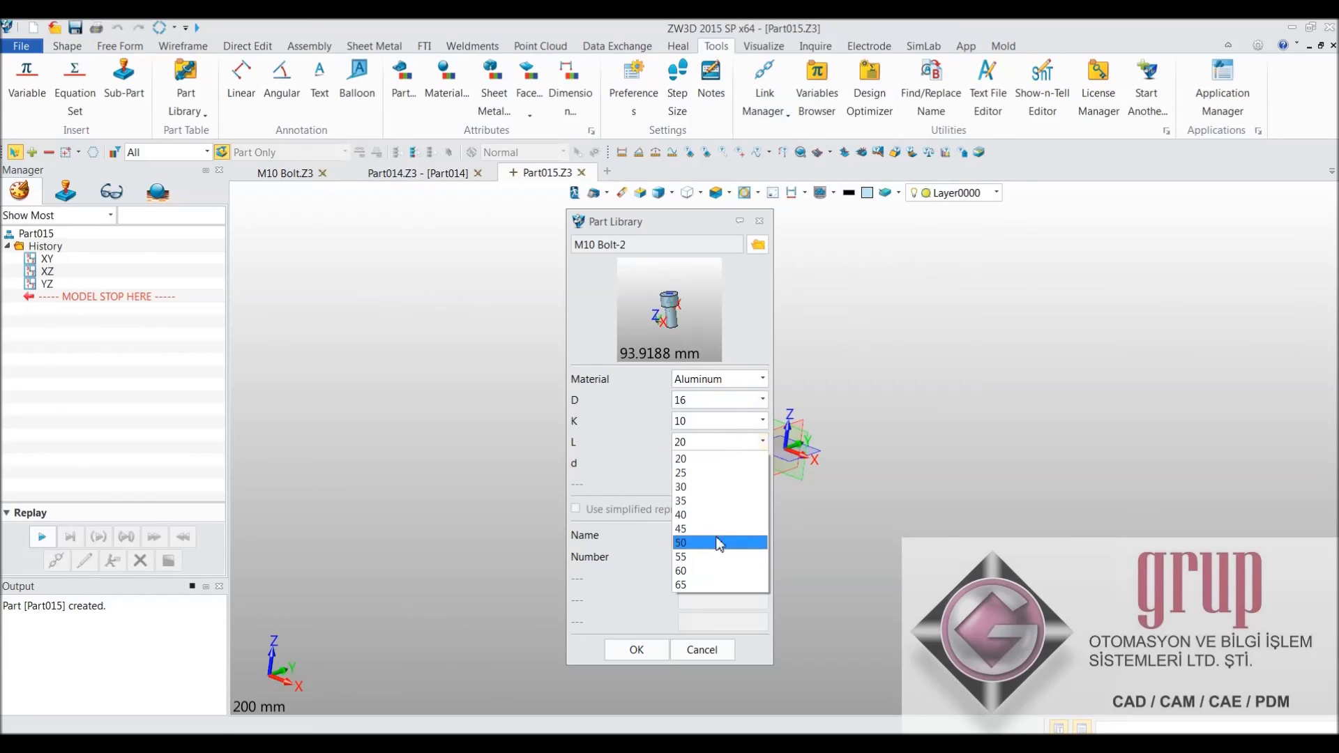
left_click(721, 380)
left_click(714, 410)
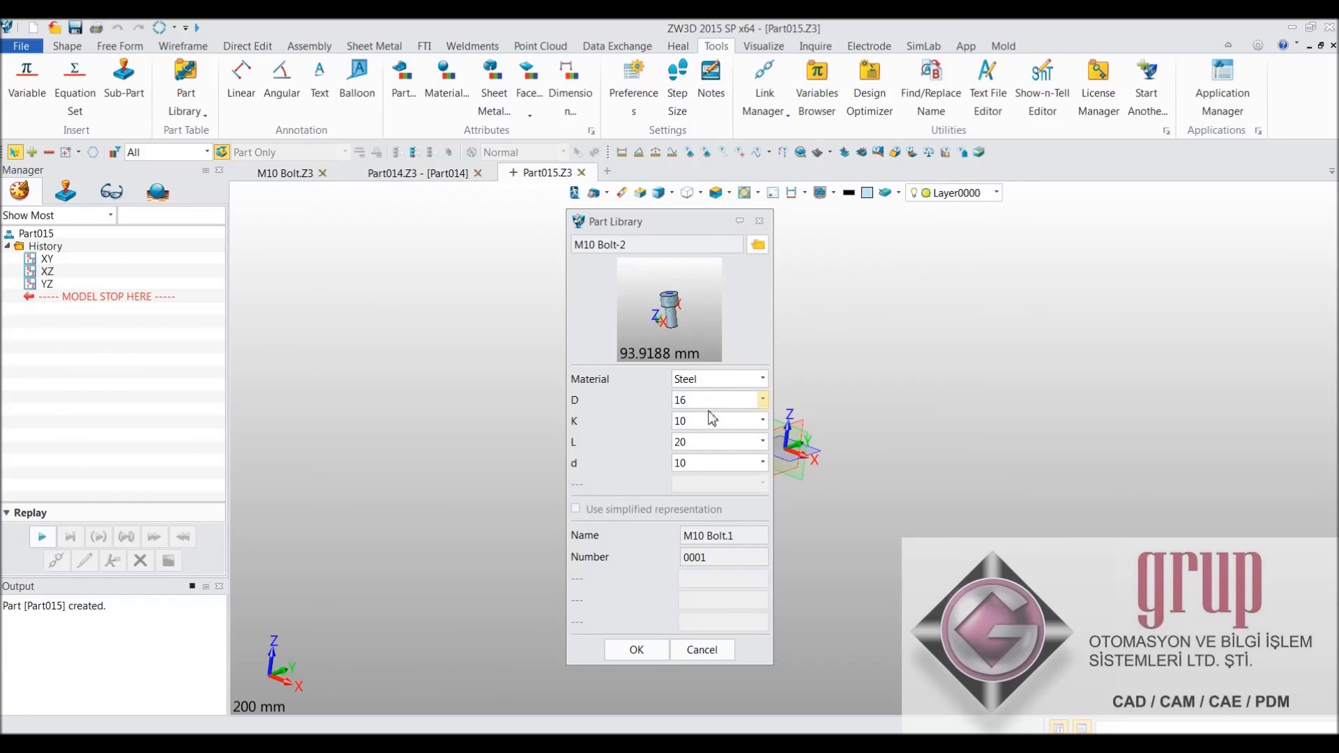
left_click(718, 442)
left_click(713, 473)
left_click(636, 643)
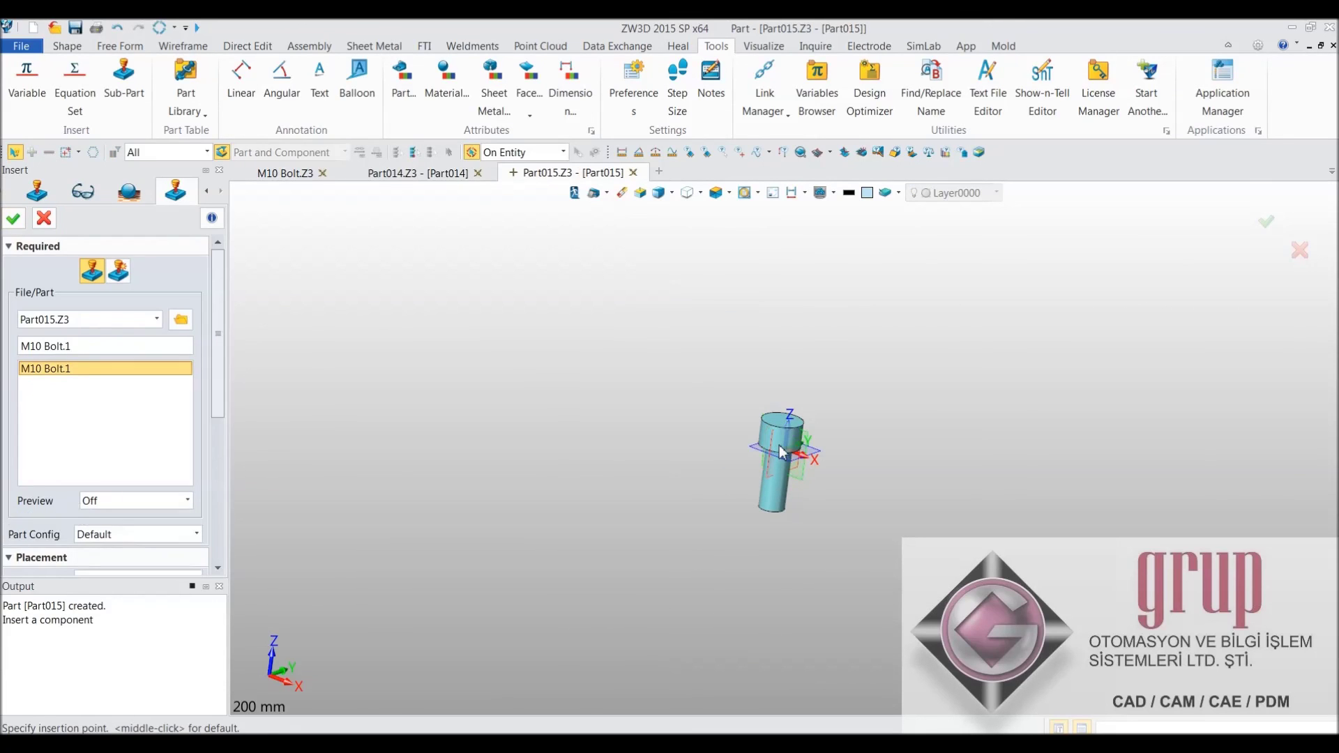
left_click(14, 218)
left_click(14, 220)
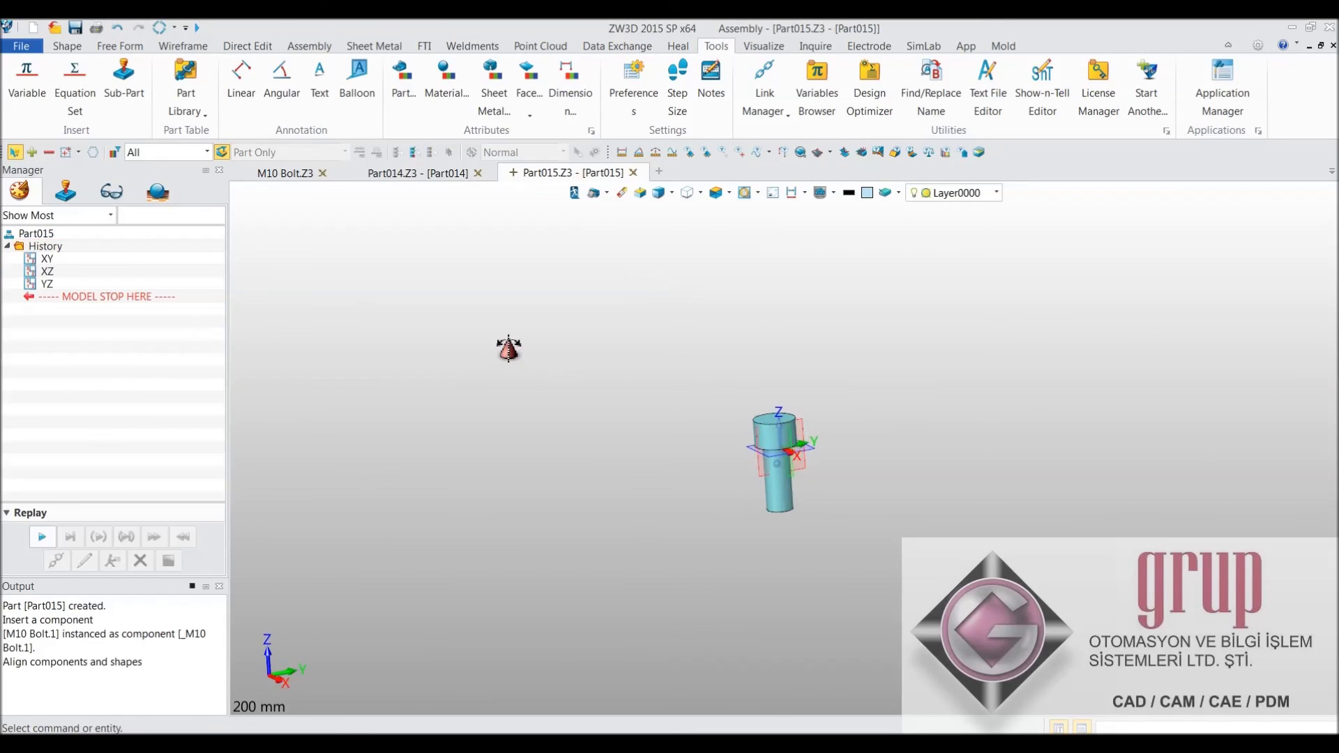